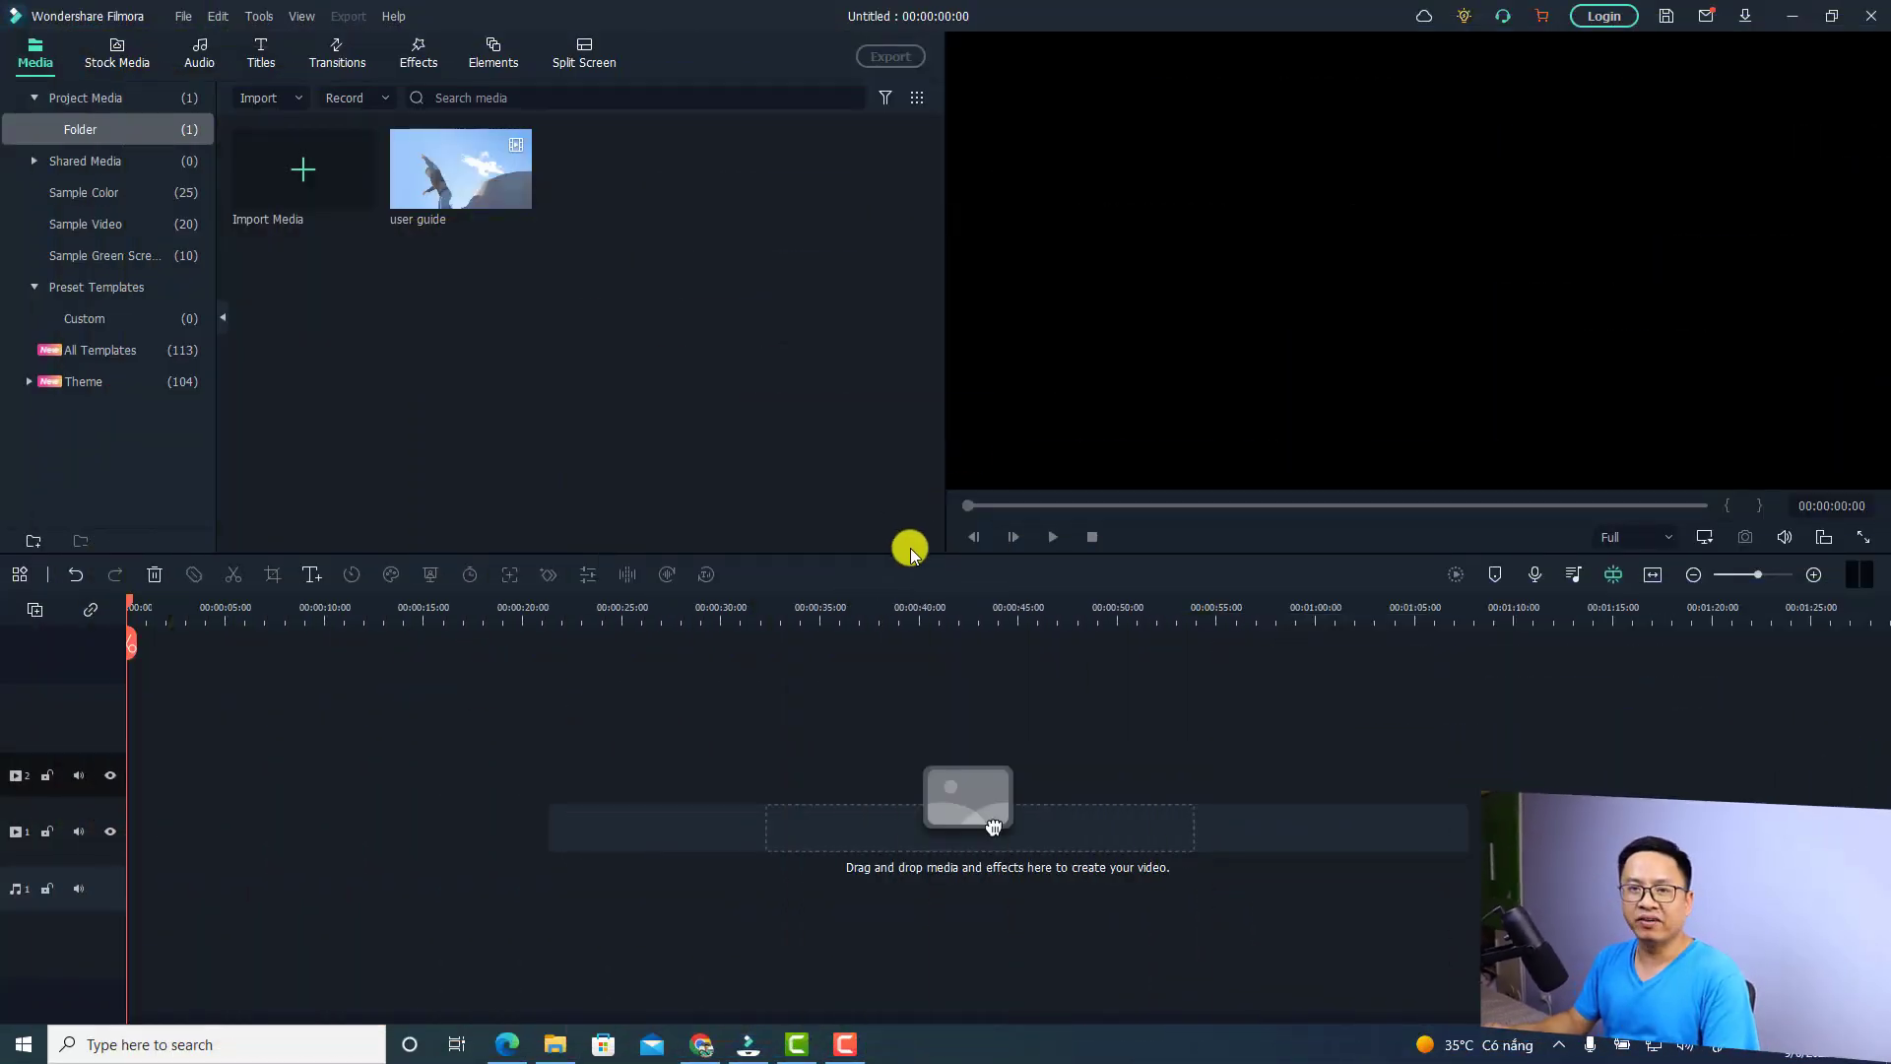
Step: View Filmora's version information from the Help menu, then close the About dialog
{"action": "left_click", "coordinate": [391, 17]}
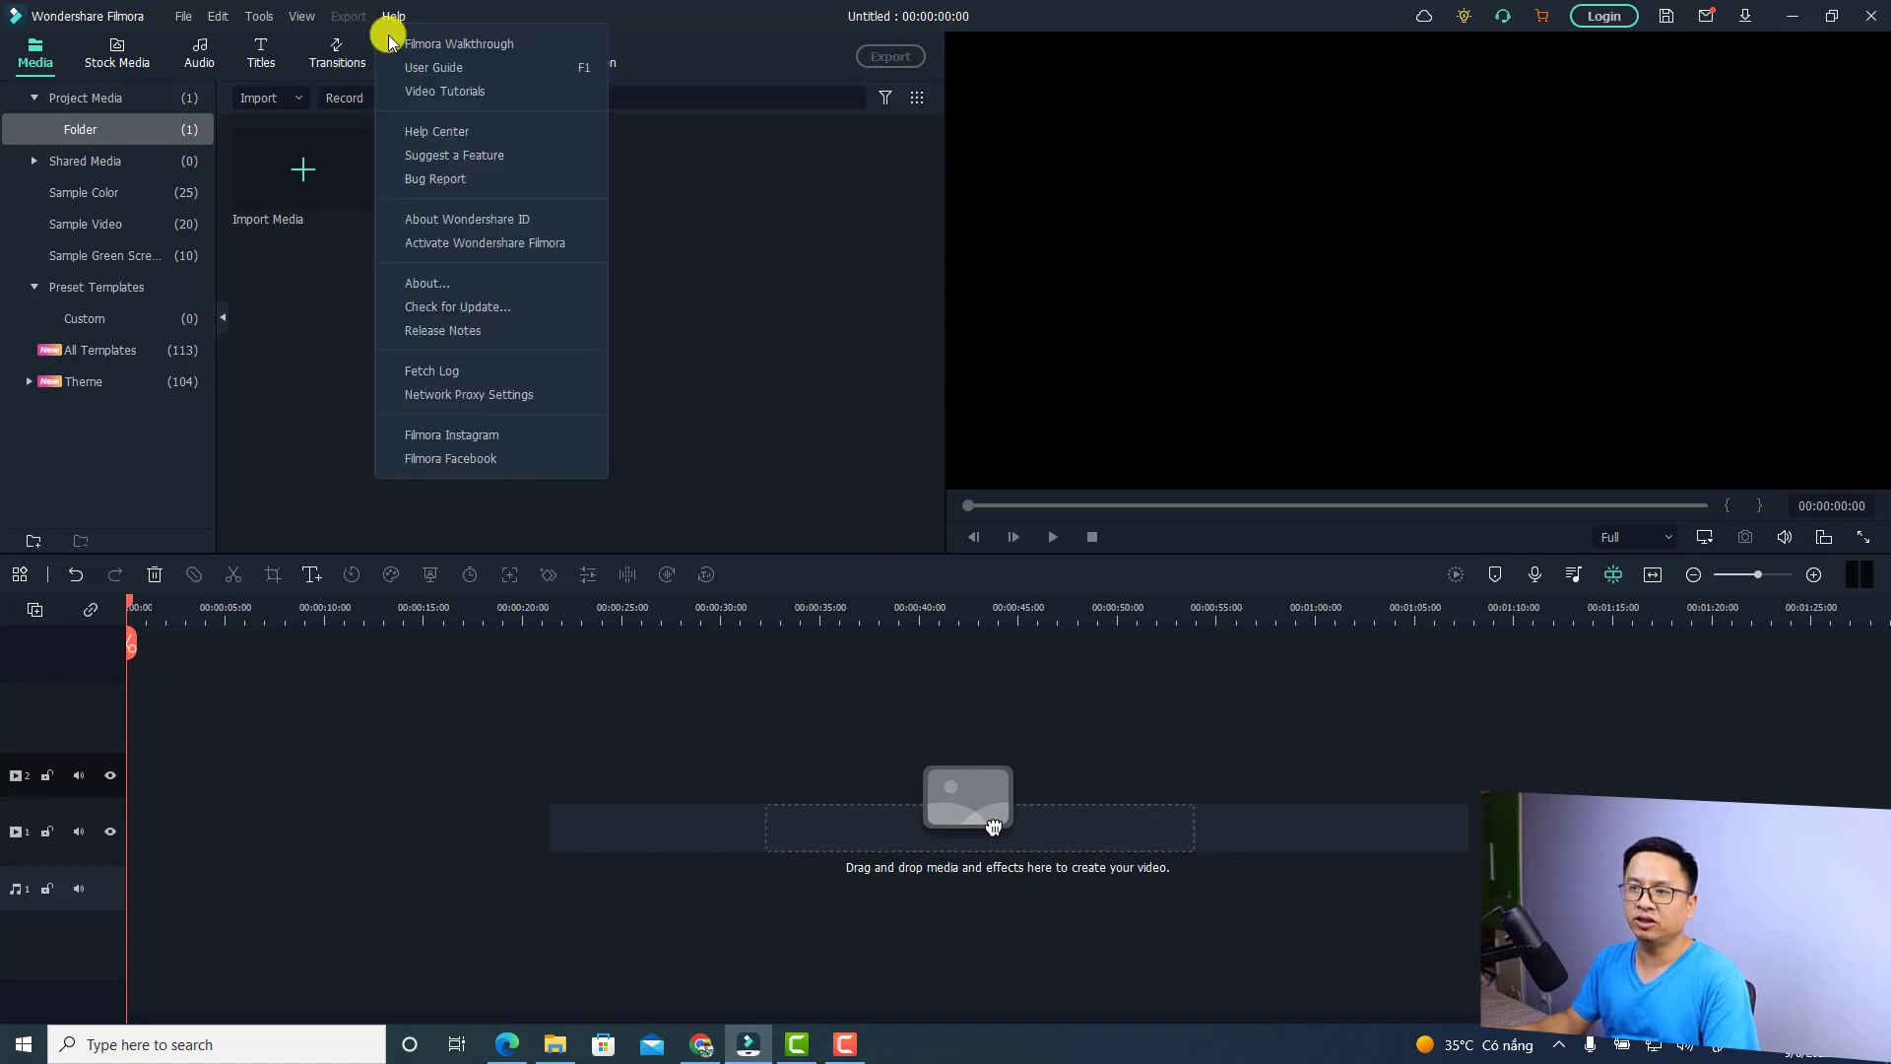
{"action": "left_click", "coordinate": [405, 284]}
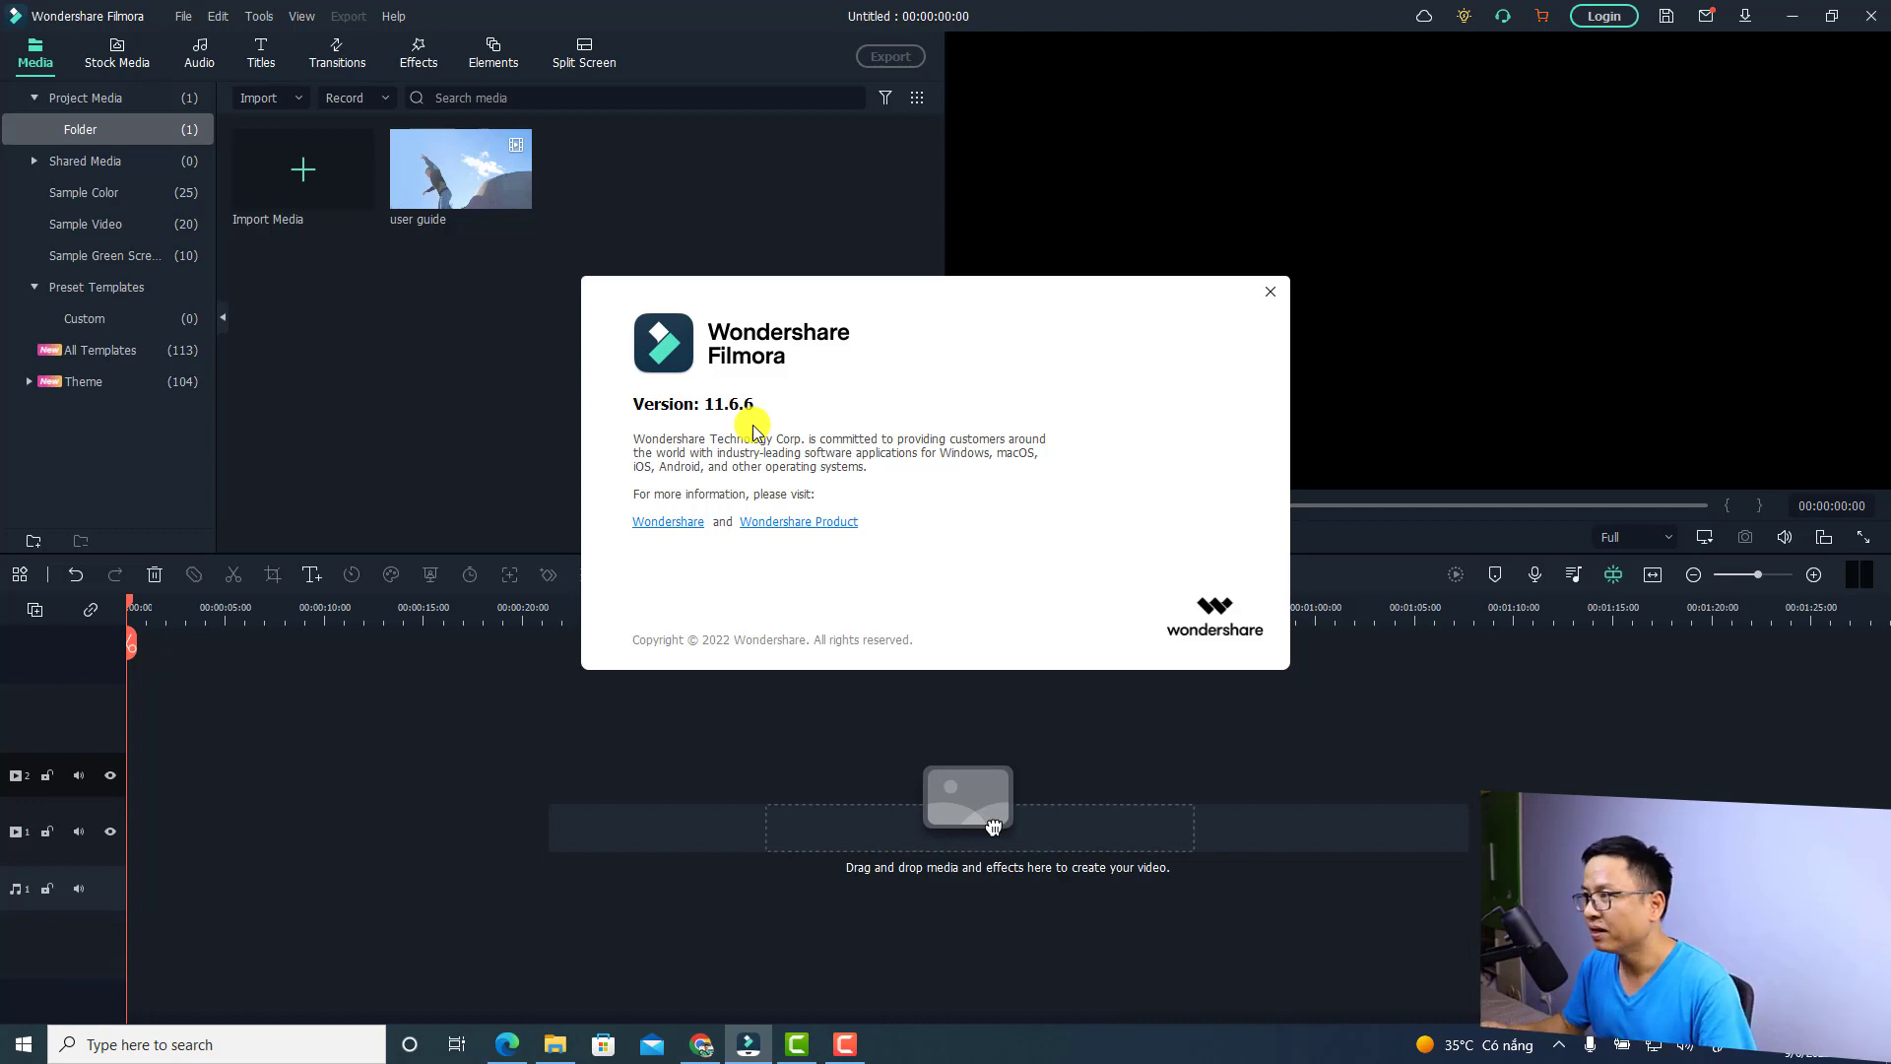
{"action": "left_click", "coordinate": [1271, 291]}
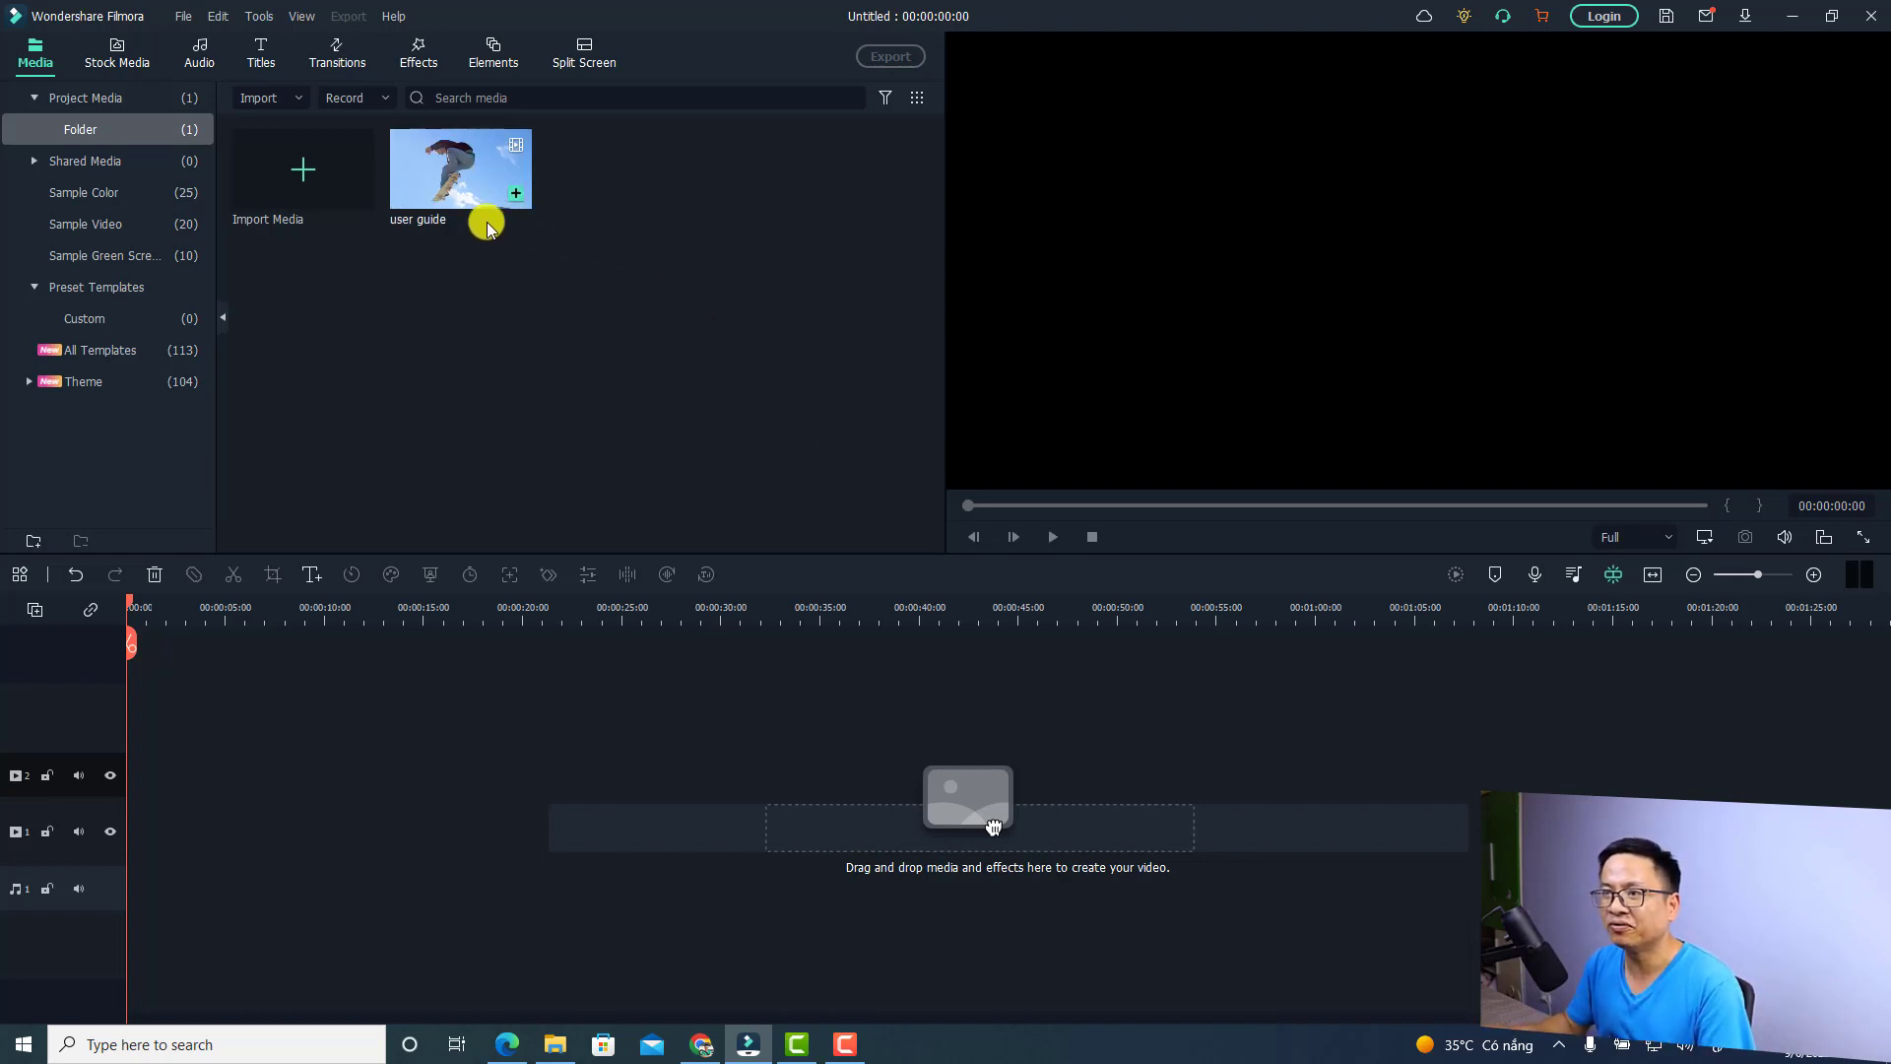
Step: Place the user guide clip on video track 1, fit it to the view and play to the jump
{"action": "left_click_drag", "start_coordinate": [446, 201], "coordinate": [126, 813]}
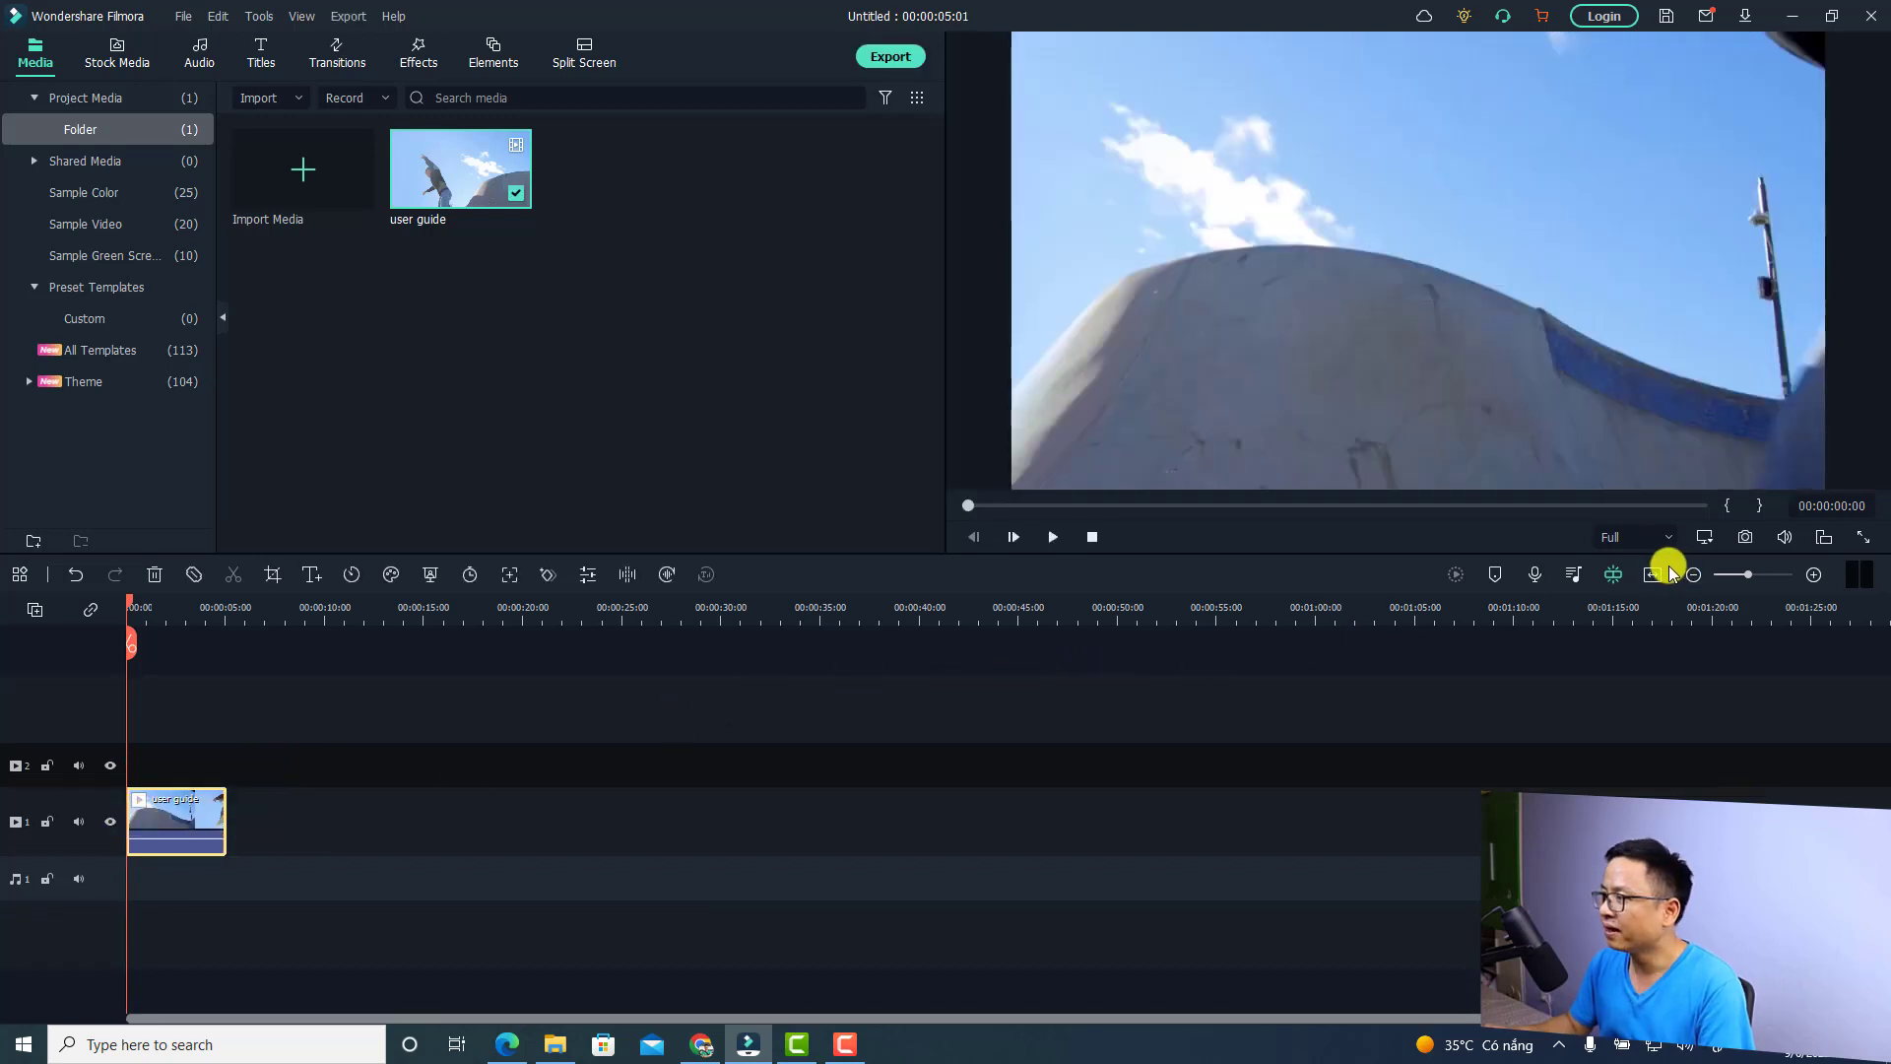
{"action": "left_click", "coordinate": [1655, 576]}
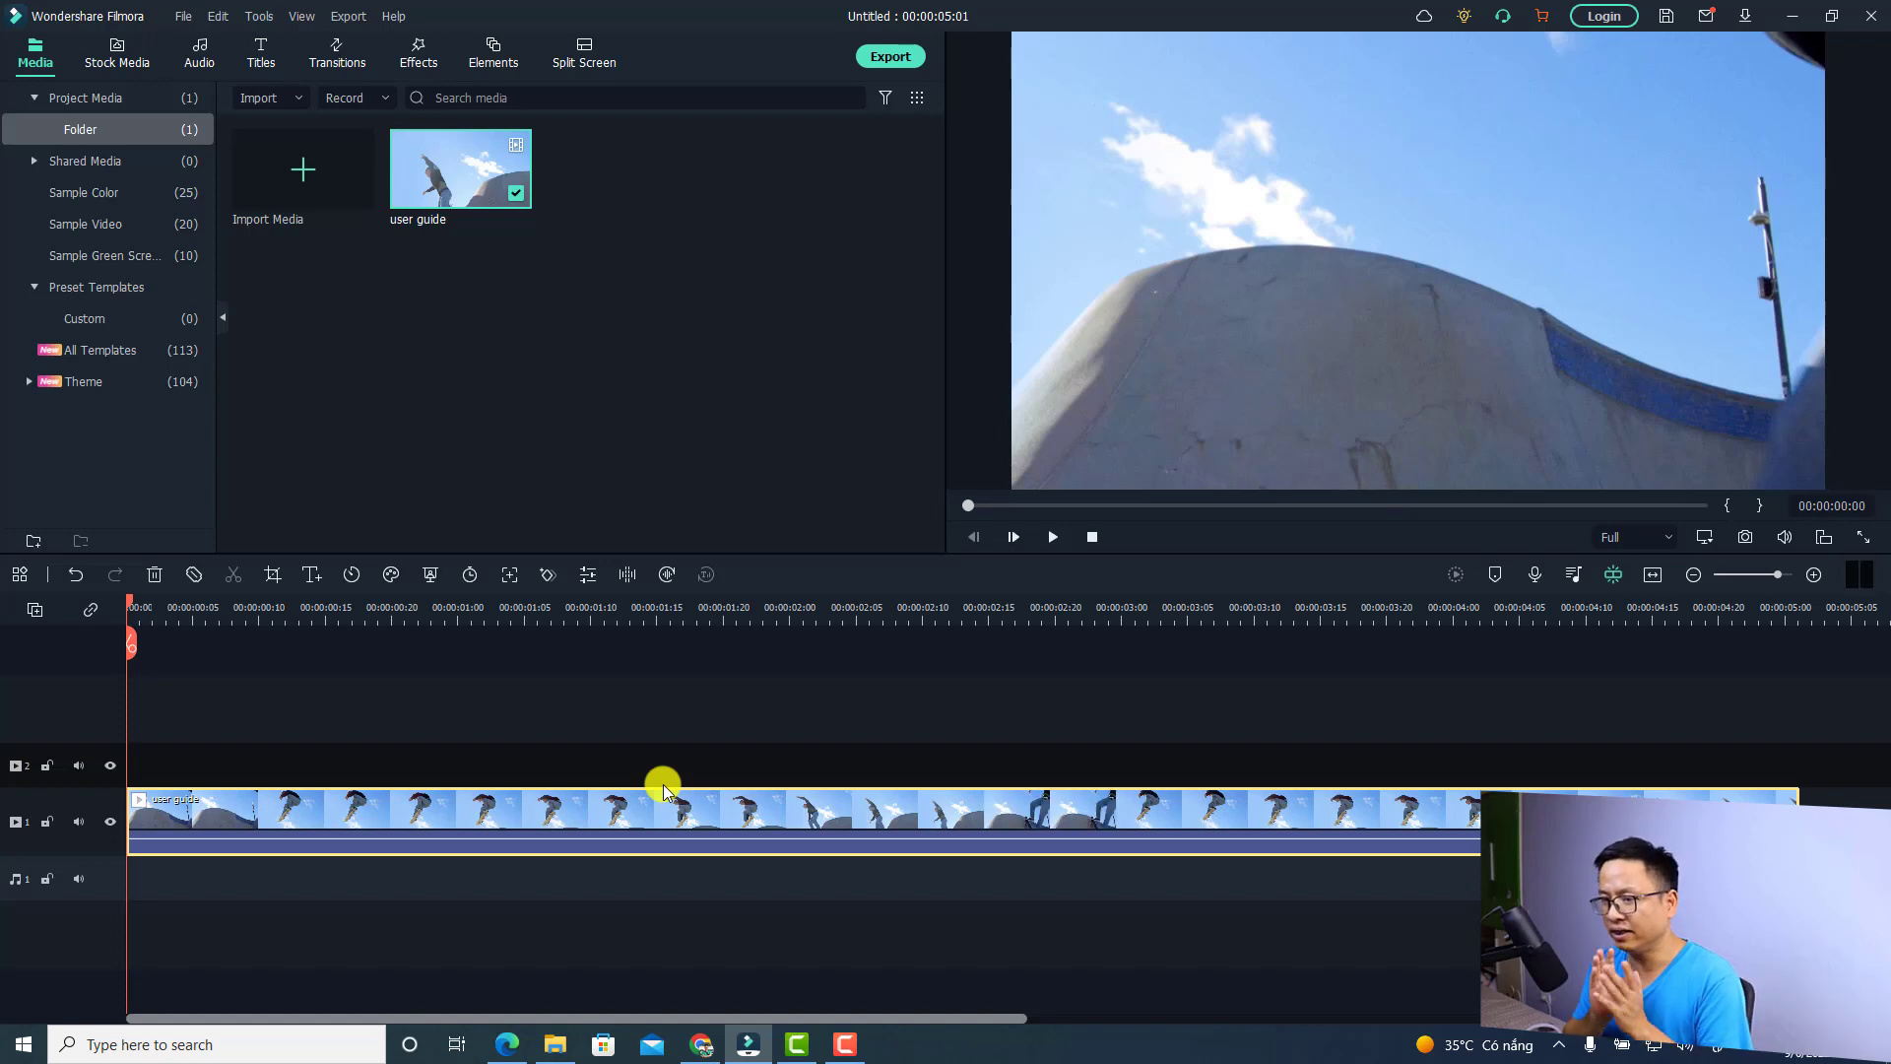
{"action": "key", "text": "space"}
{"action": "key", "text": "space"}
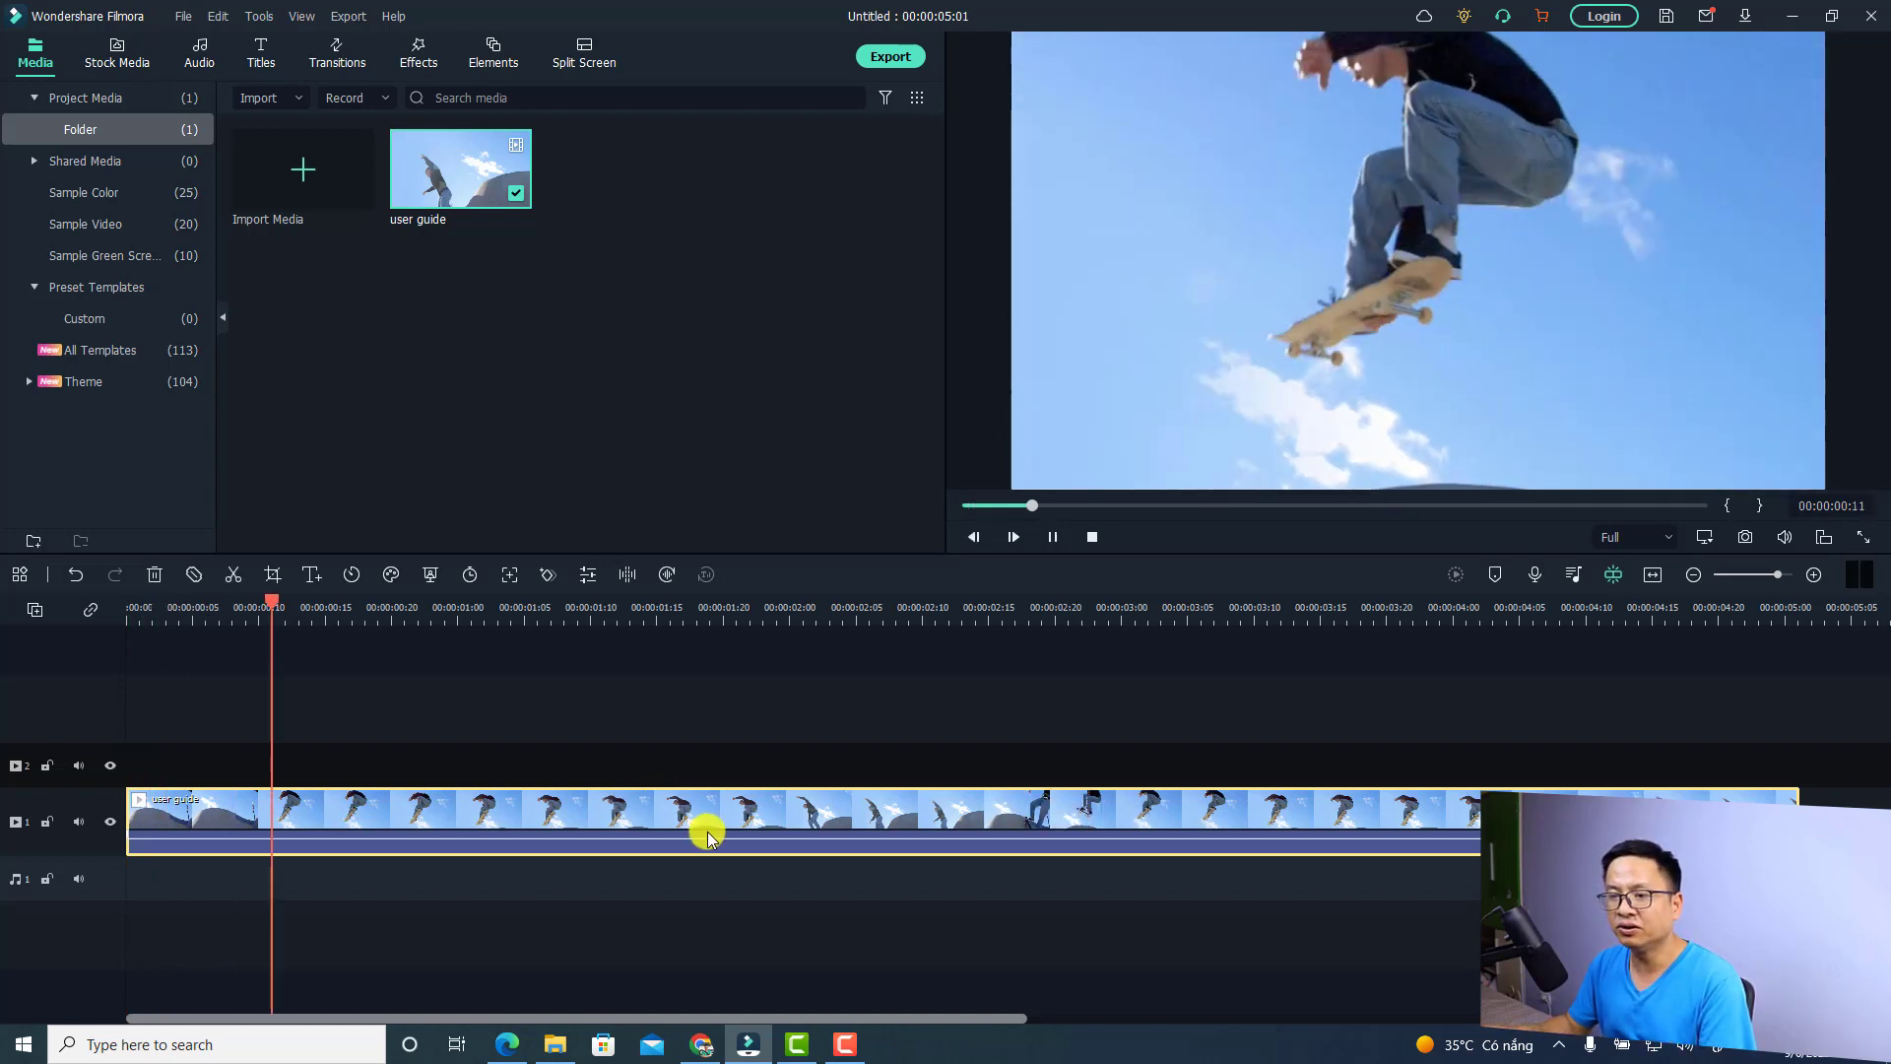
Step: Split the clip near 00:00:01:20 and 00:00:02:04, then ripple-delete the short middle piece
{"action": "key", "text": "c"}
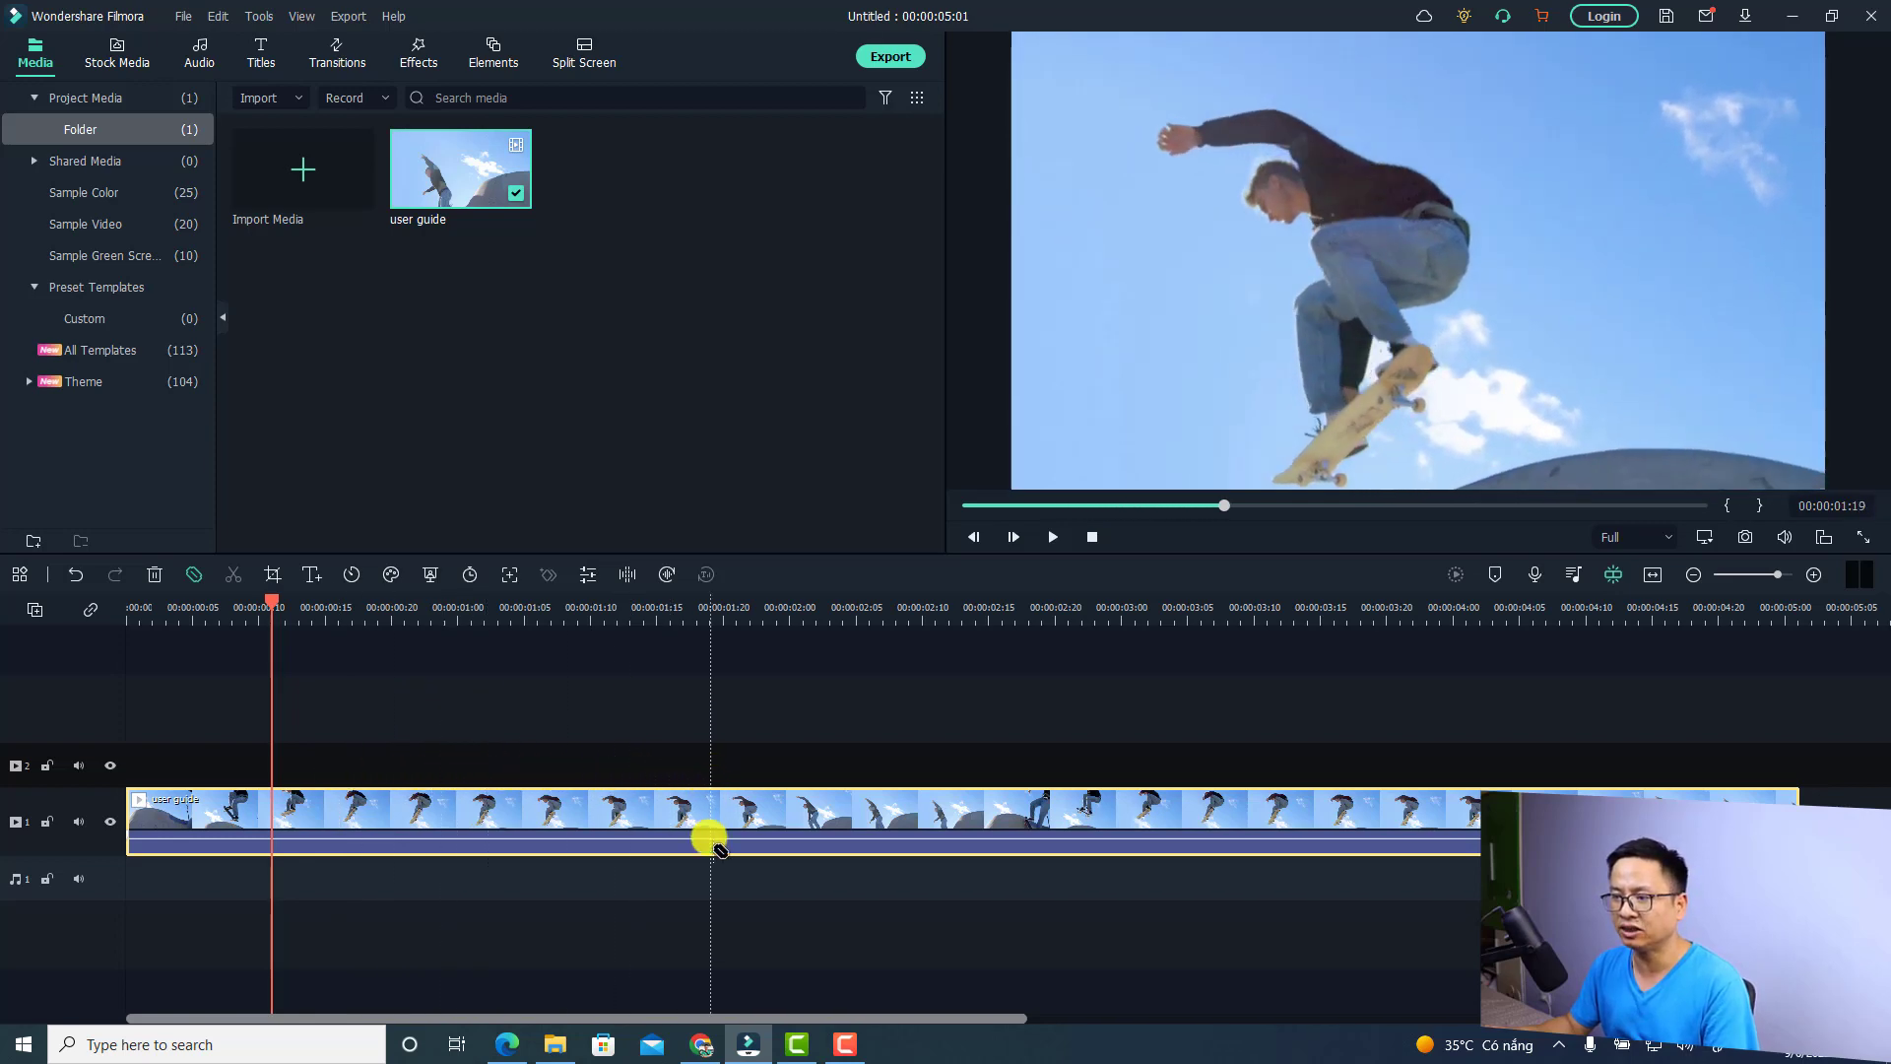
{"action": "left_click", "coordinate": [711, 820]}
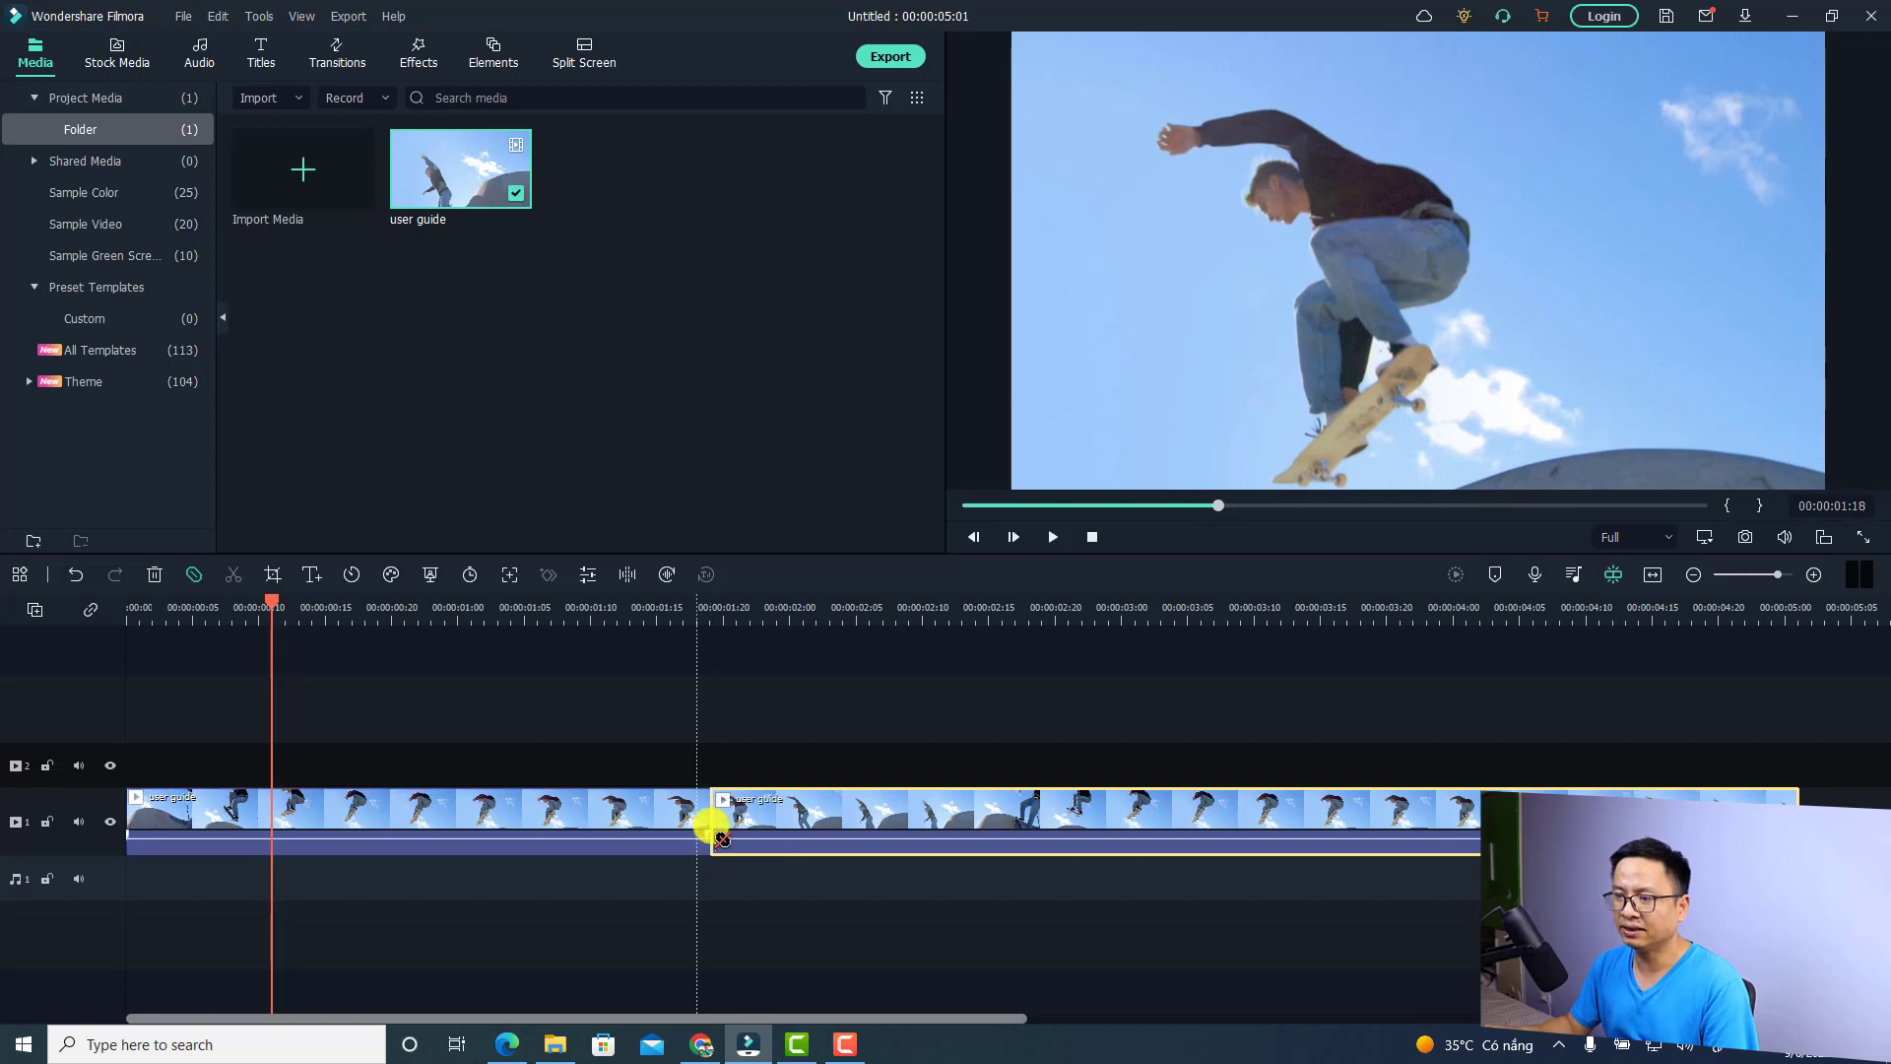
{"action": "left_click", "coordinate": [845, 828]}
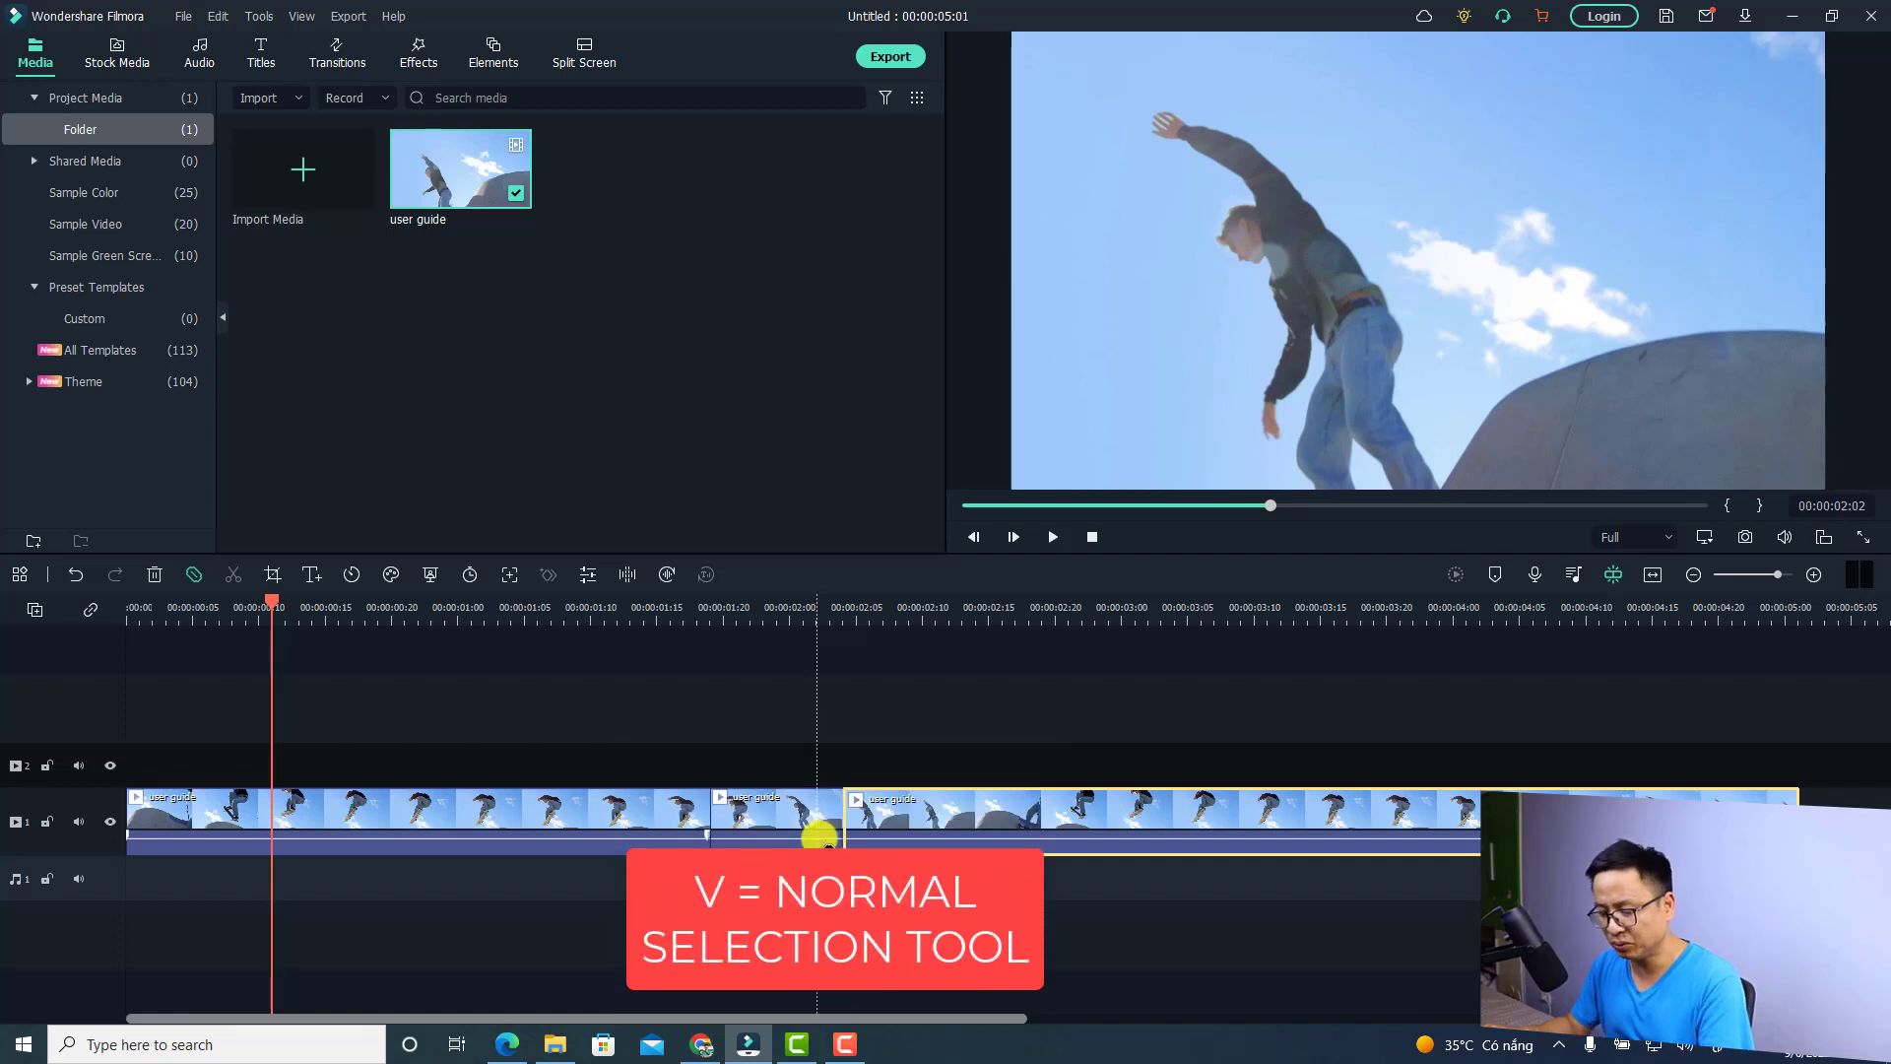
{"action": "key", "text": "v"}
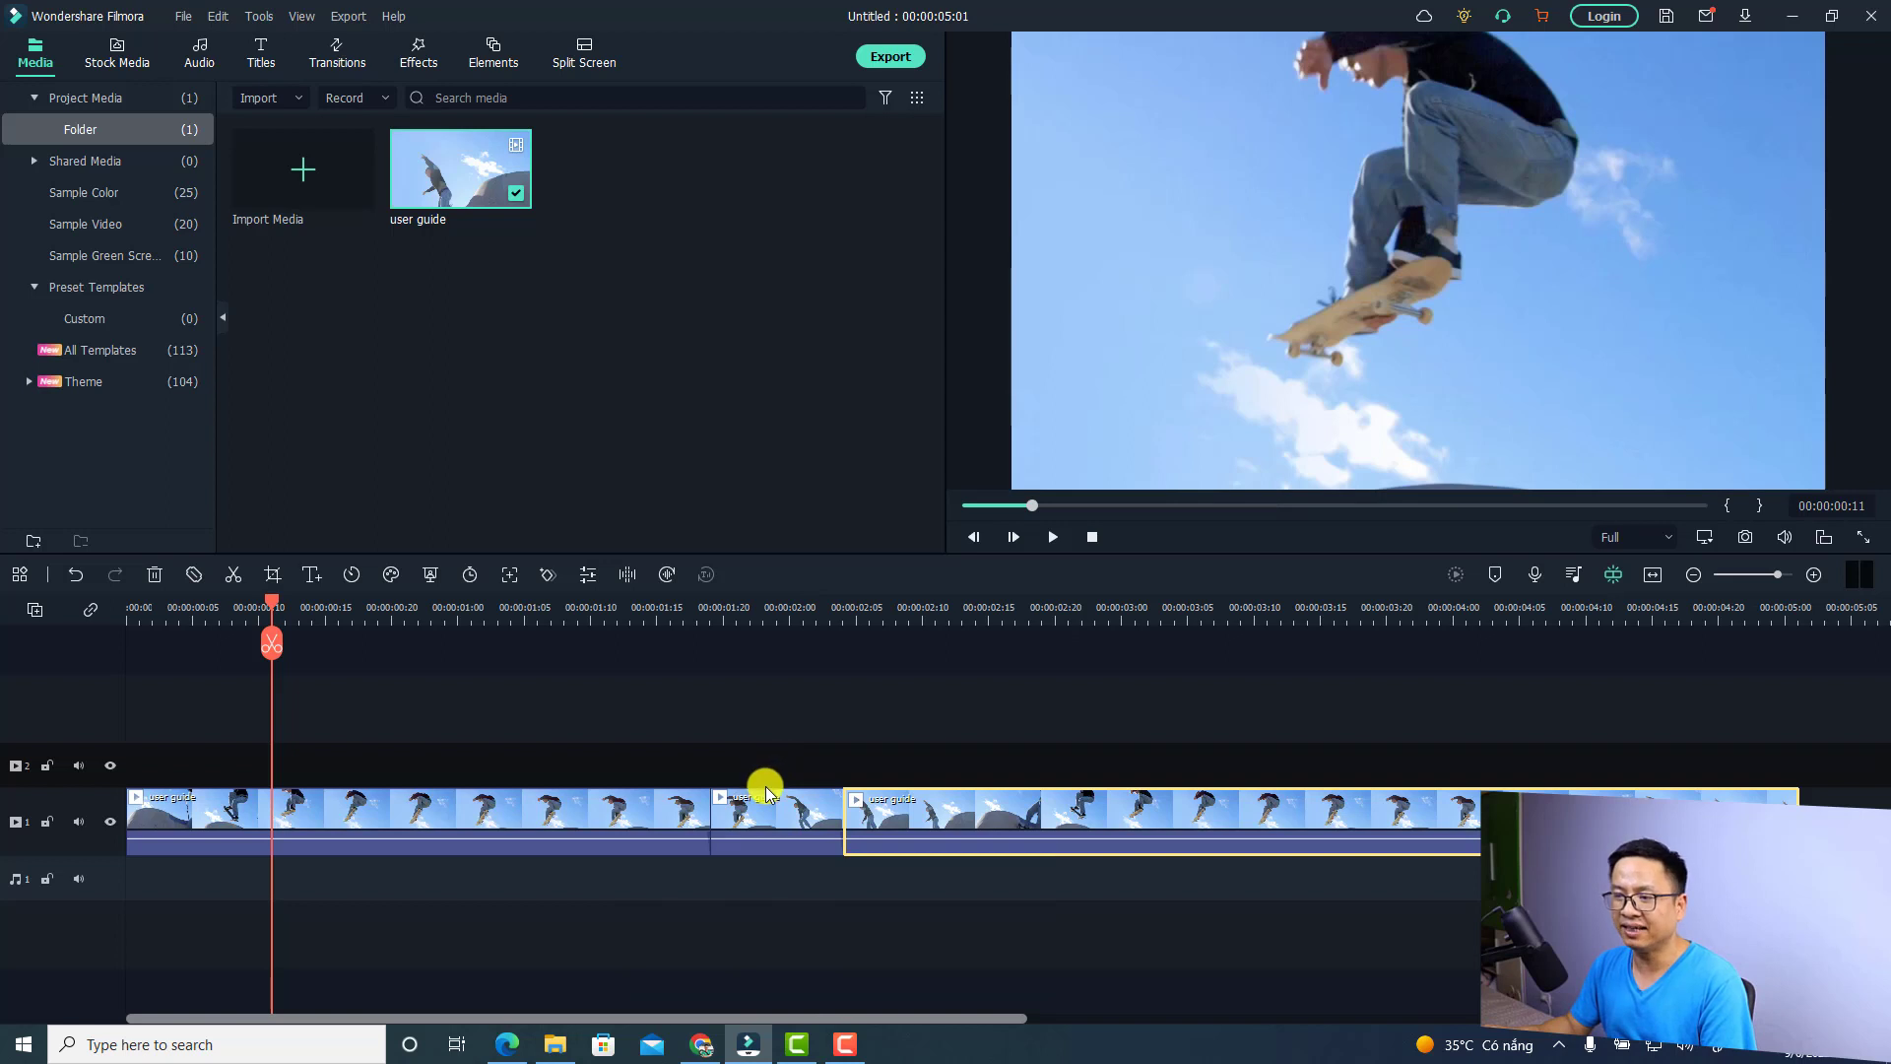
{"action": "left_click", "coordinate": [763, 828]}
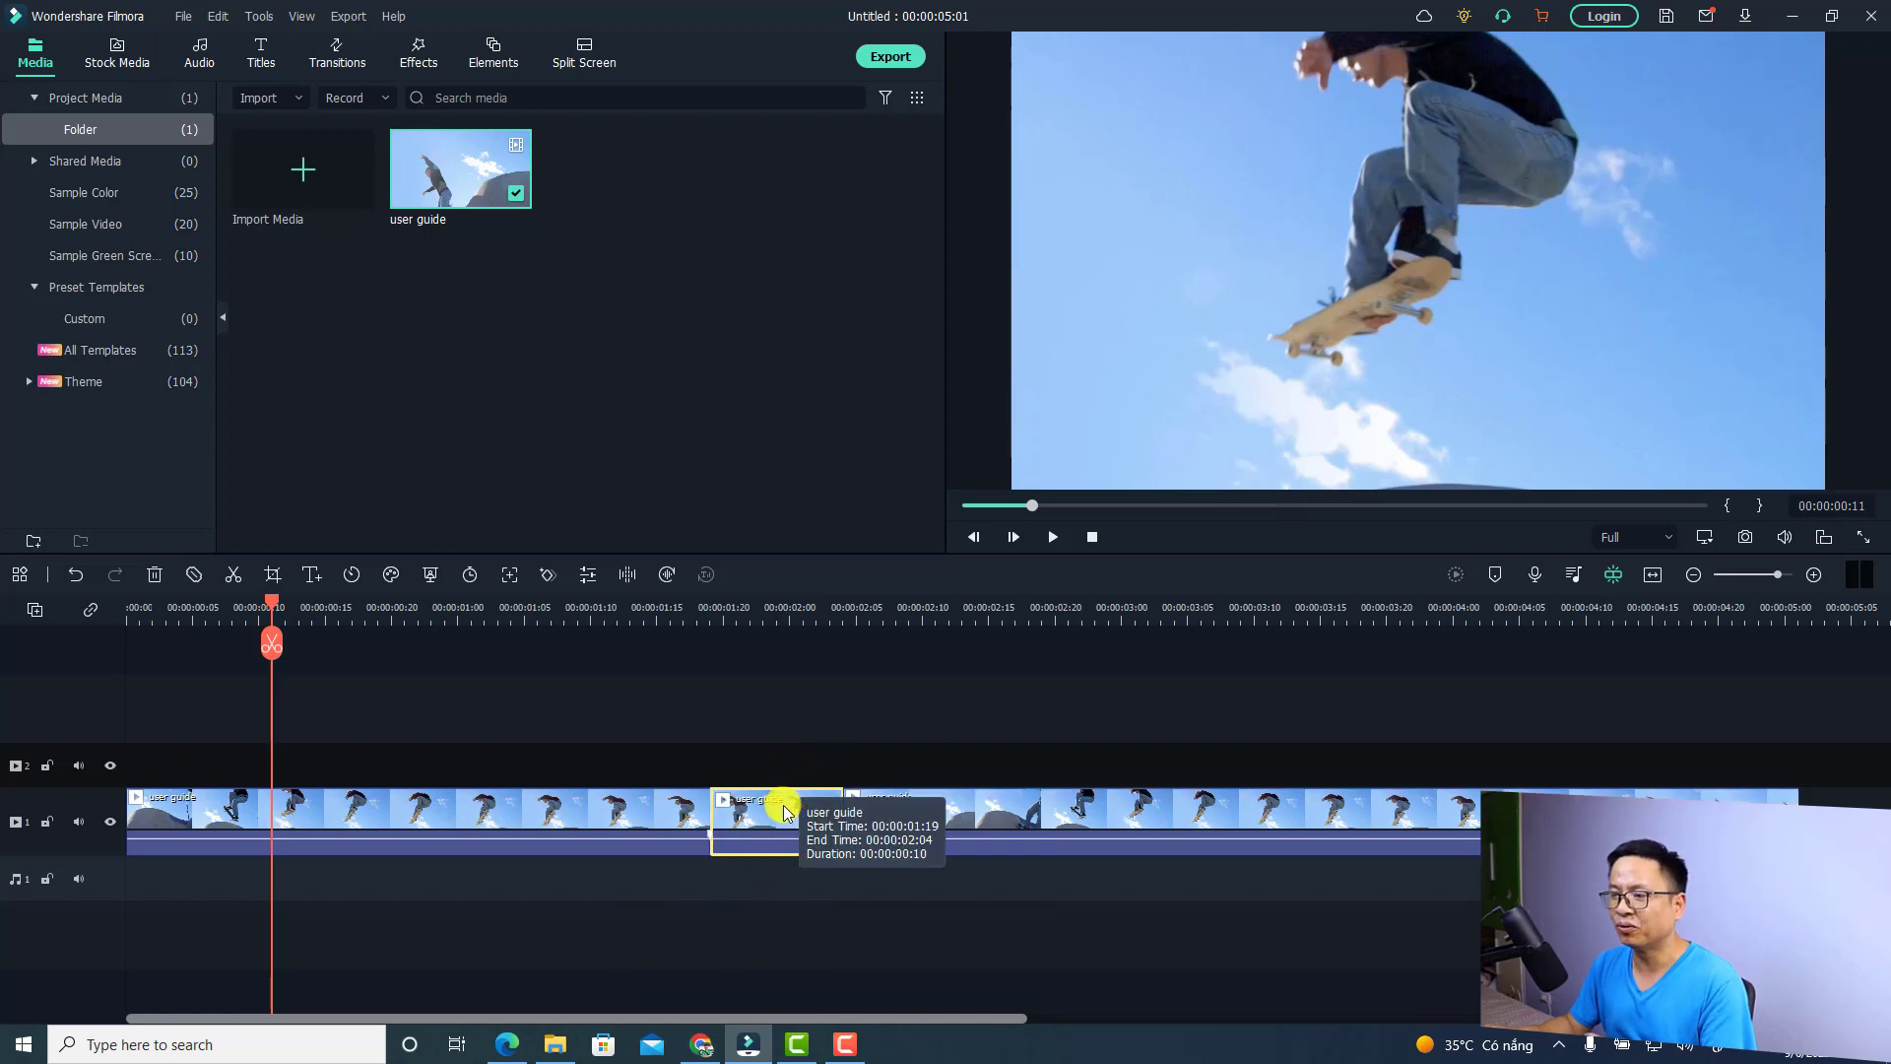
{"action": "key", "text": "Delete"}
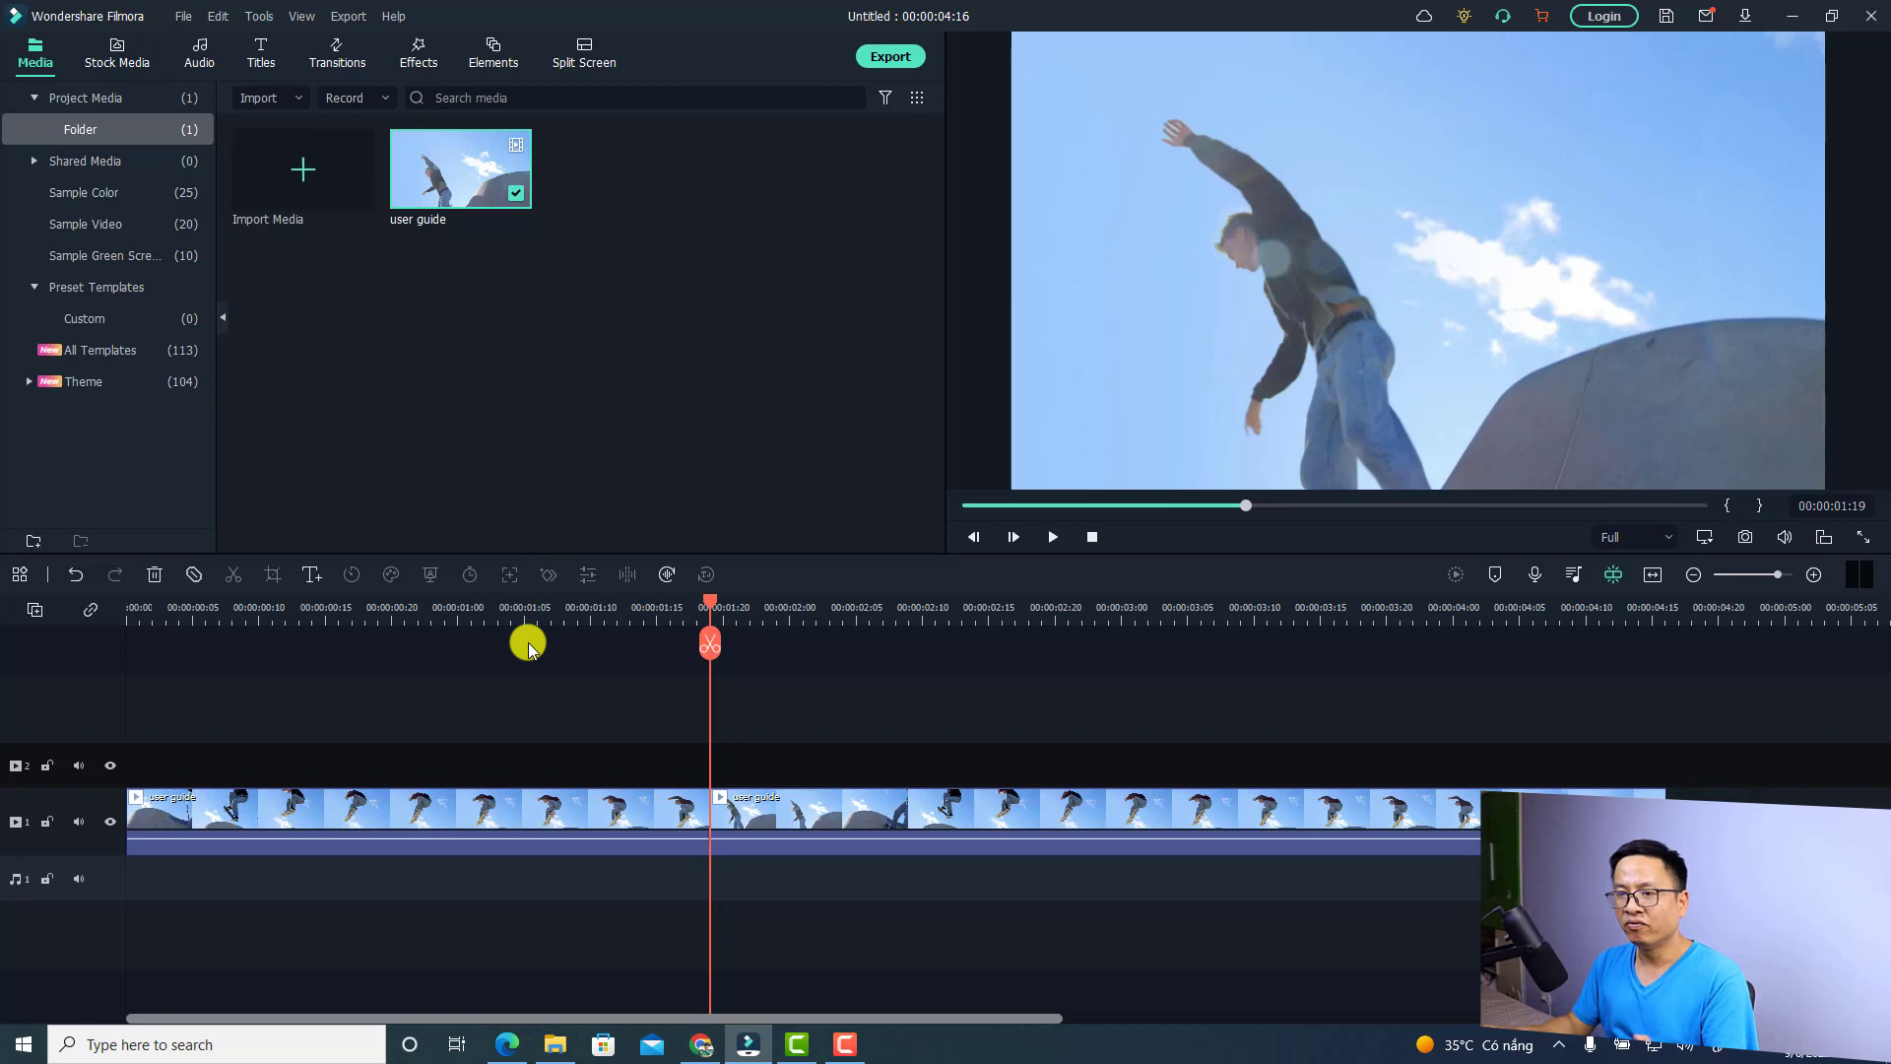
Step: Select the first user guide clip on track 1
{"action": "left_click", "coordinate": [228, 820]}
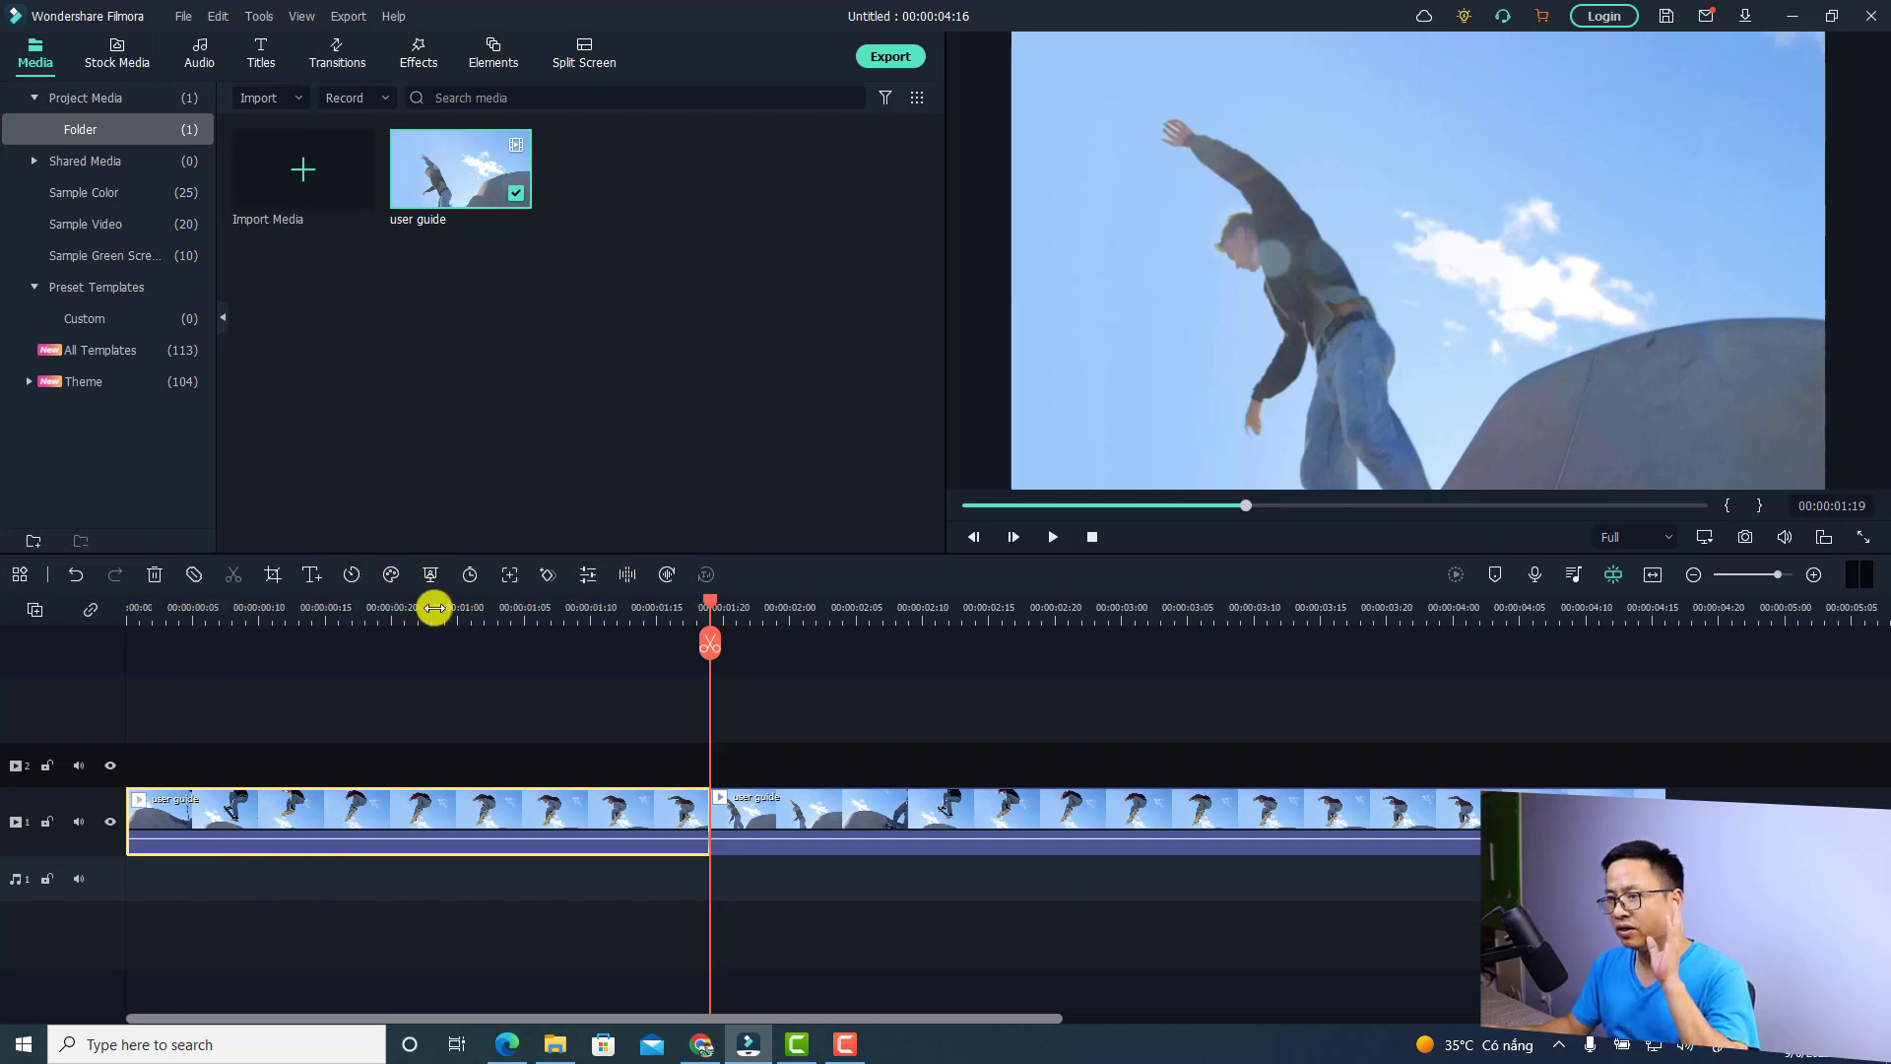
Step: Rearrange the Crop and Split tools in the custom timeline toolbar and save the layout
{"action": "left_click", "coordinate": [19, 577]}
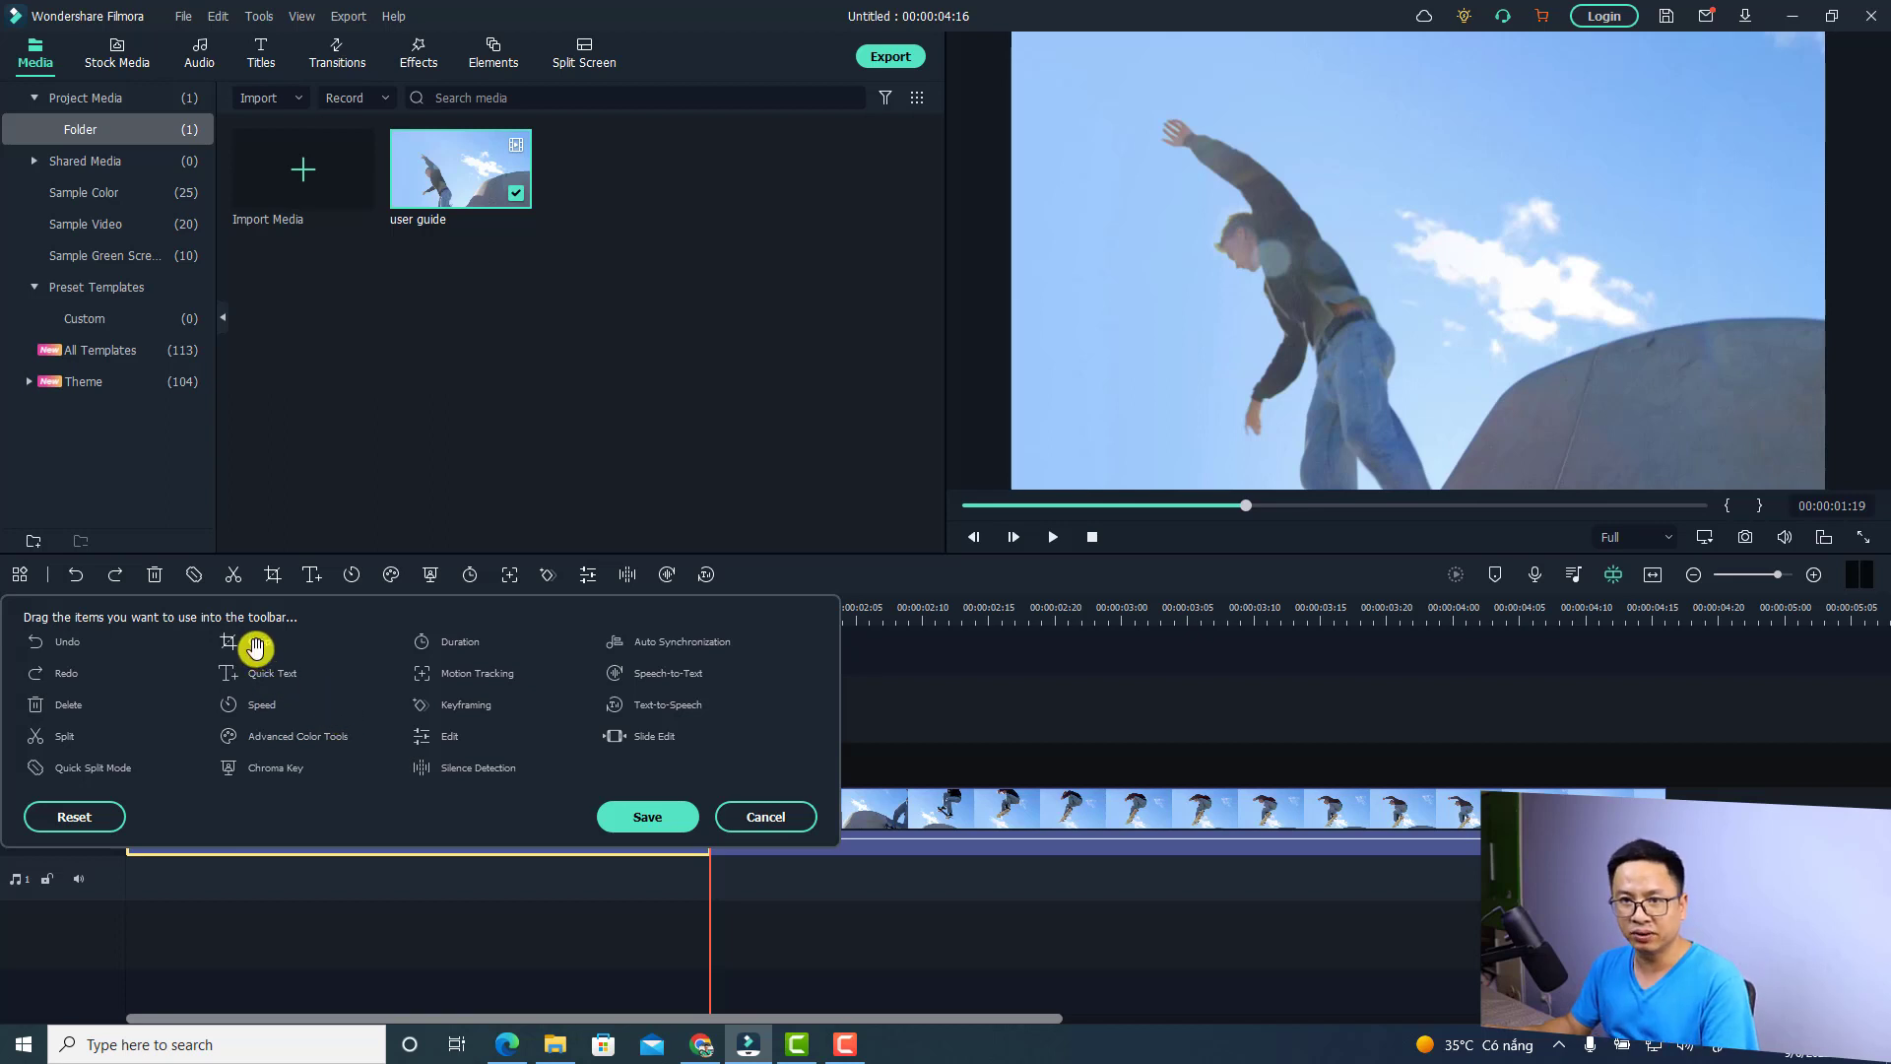
{"action": "left_click_drag", "start_coordinate": [255, 647], "coordinate": [736, 570]}
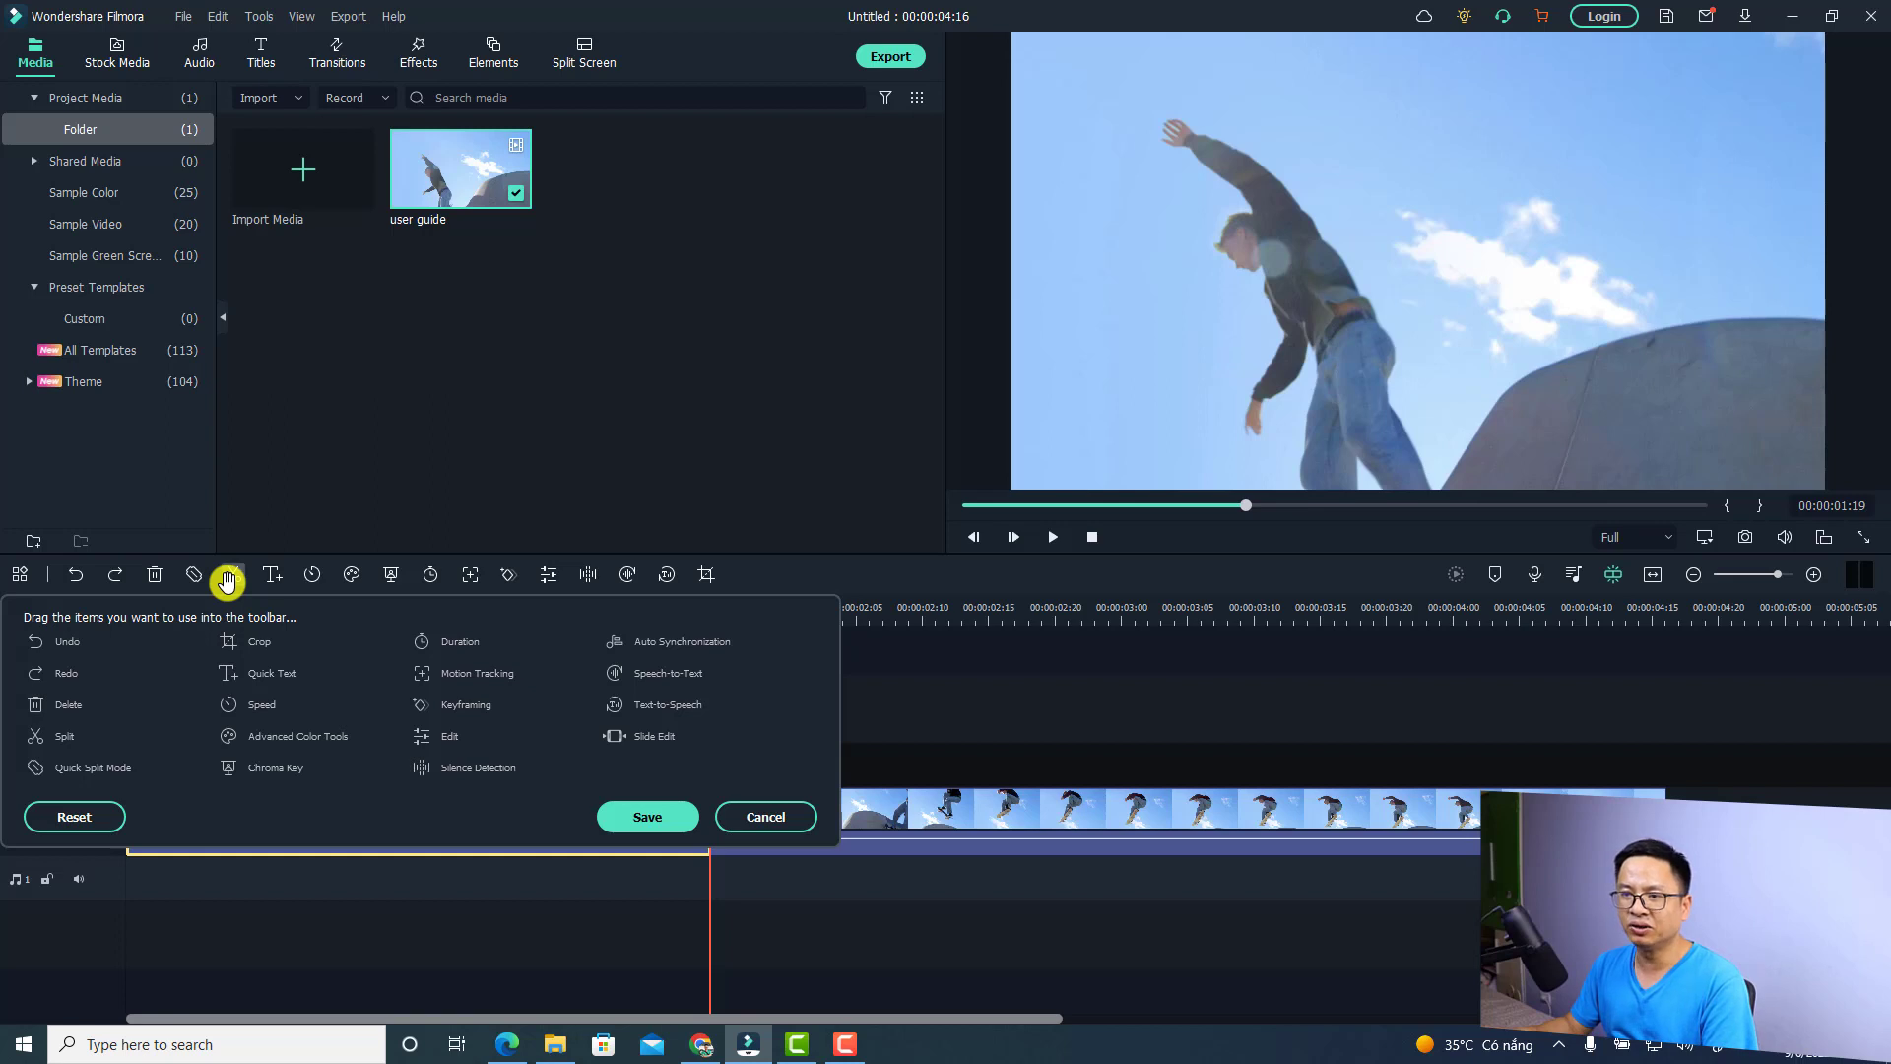
{"action": "left_click_drag", "start_coordinate": [228, 581], "coordinate": [192, 680]}
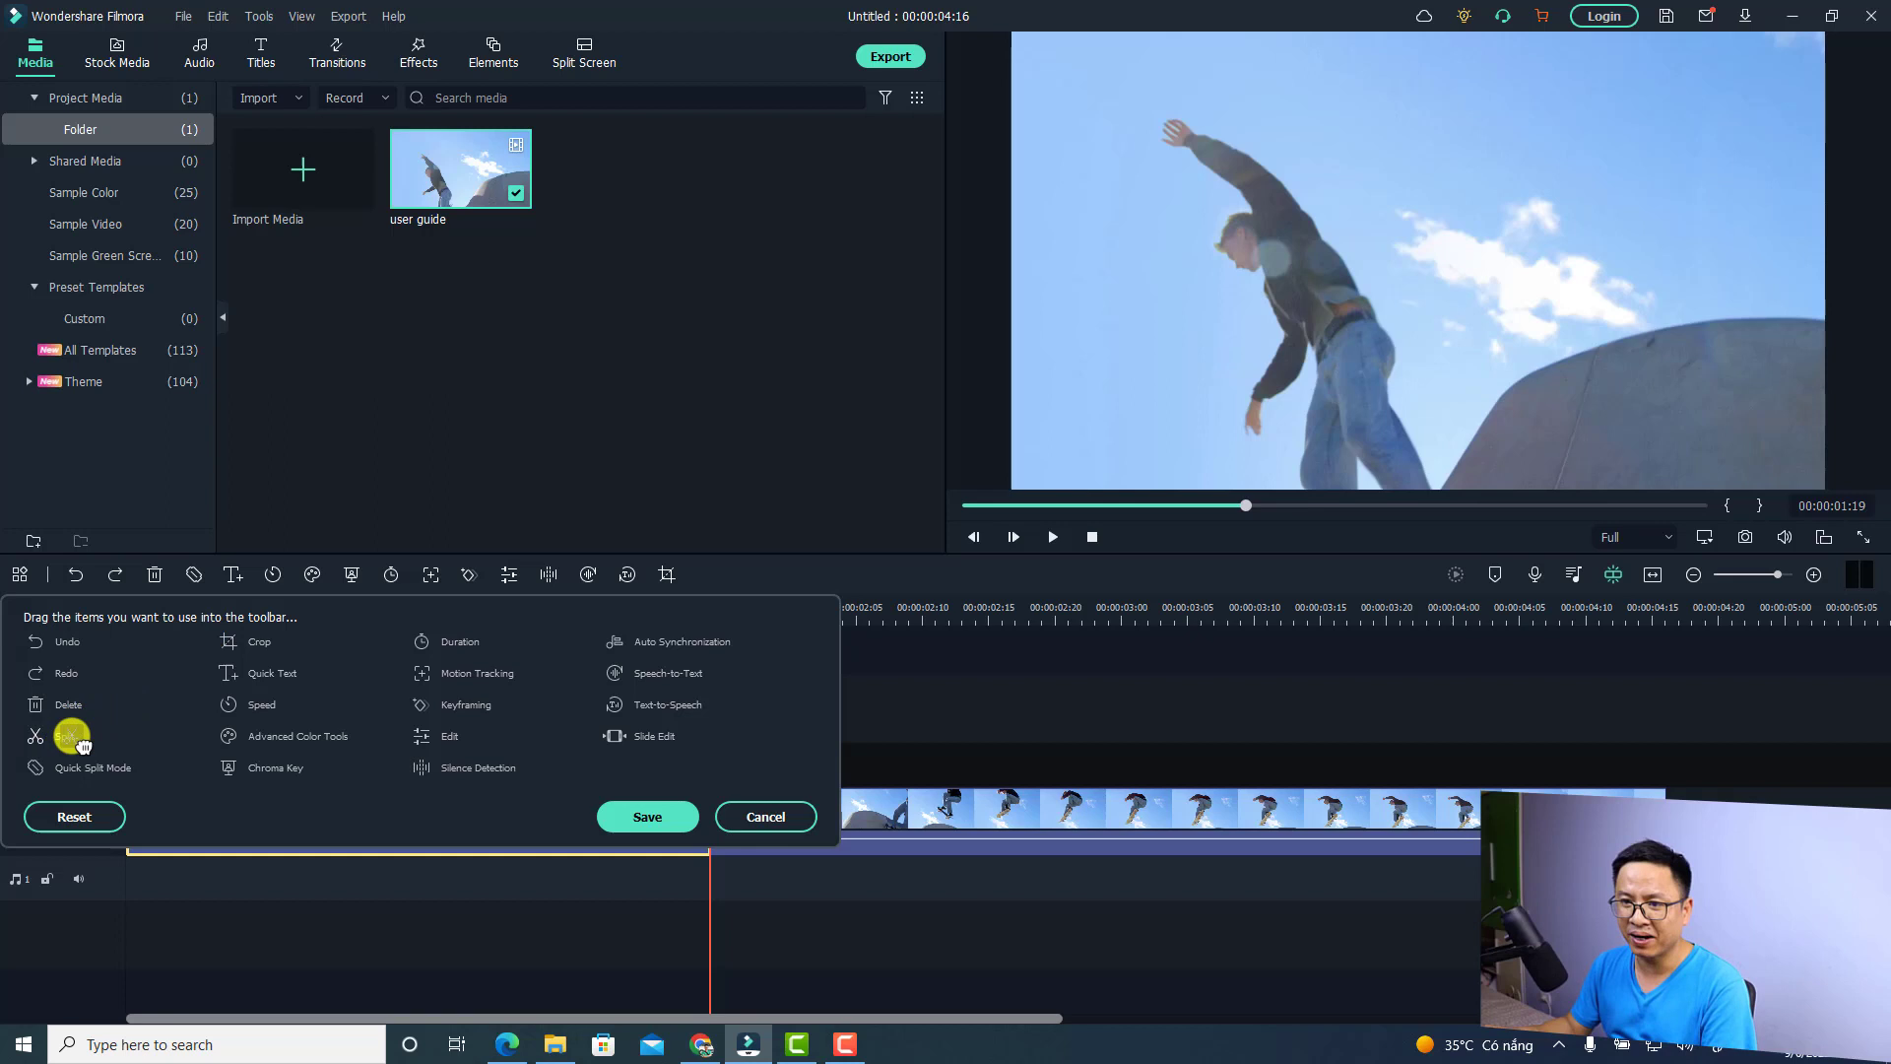
{"action": "left_click_drag", "start_coordinate": [72, 735], "coordinate": [234, 579]}
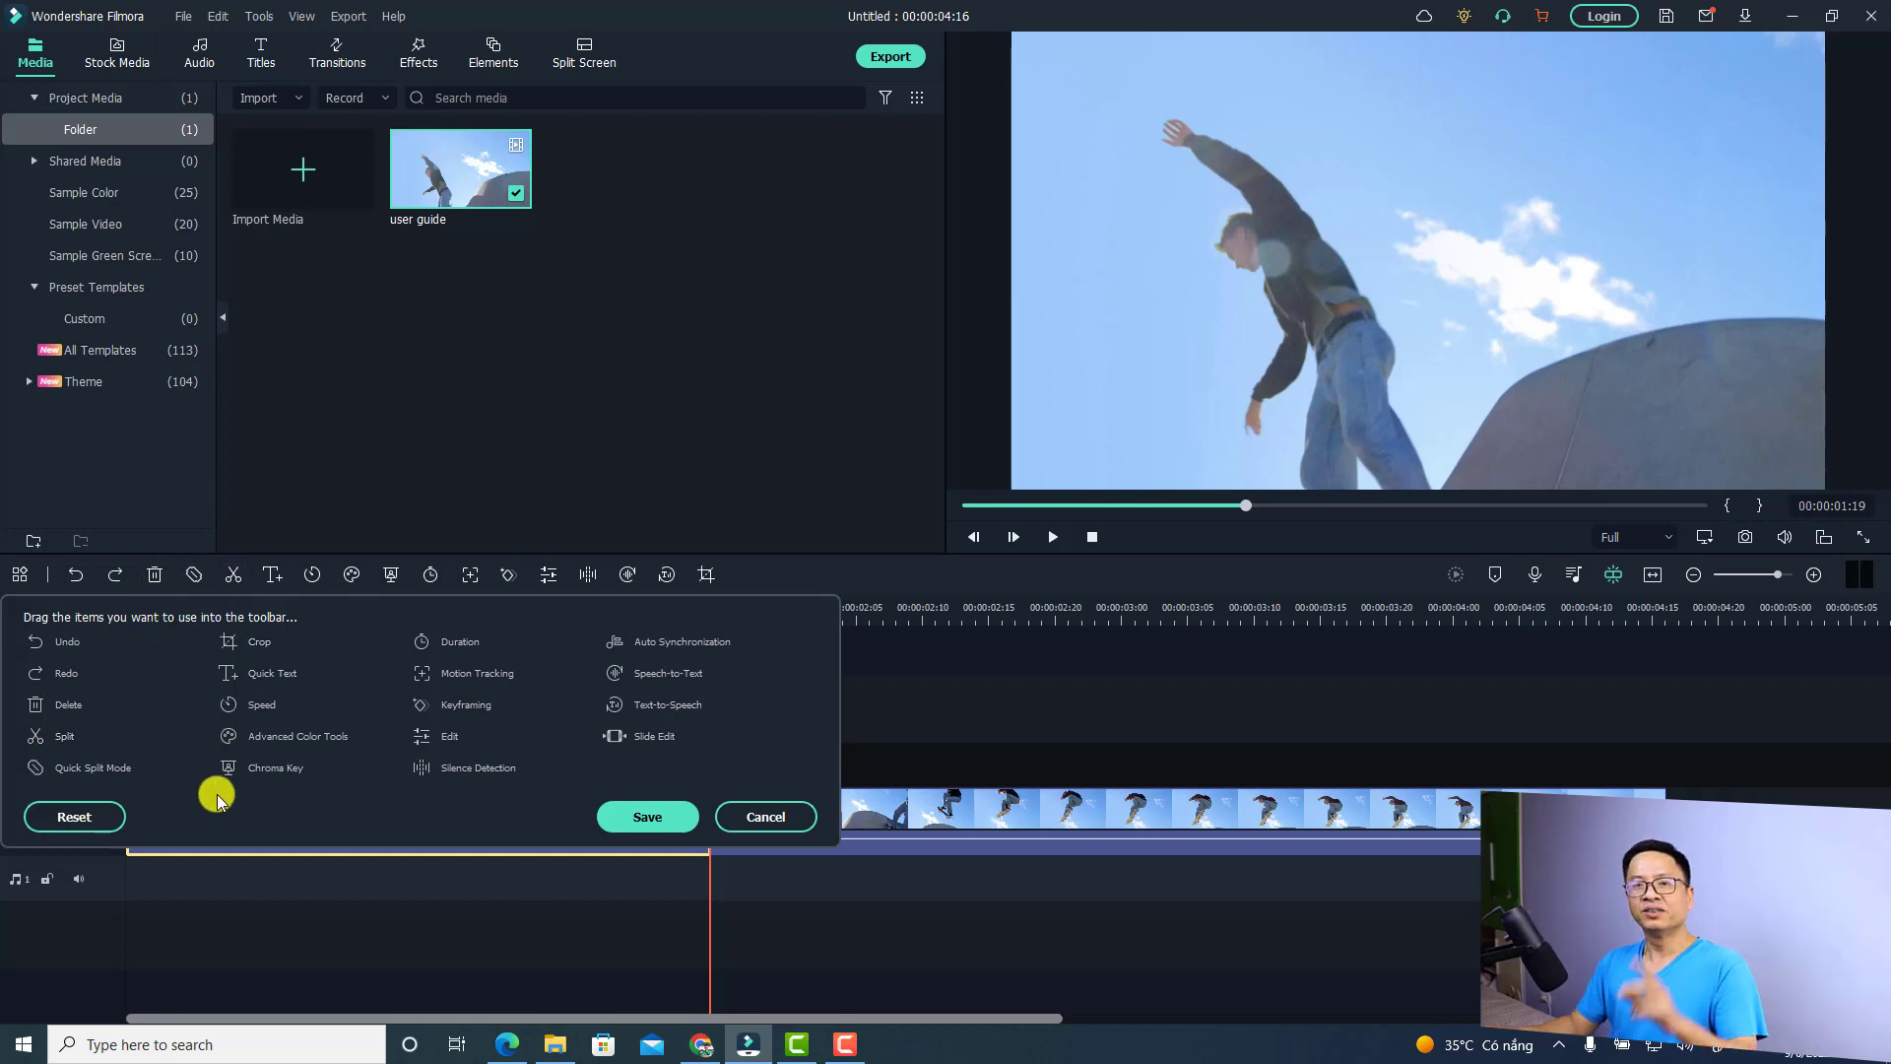
{"action": "left_click", "coordinate": [638, 824]}
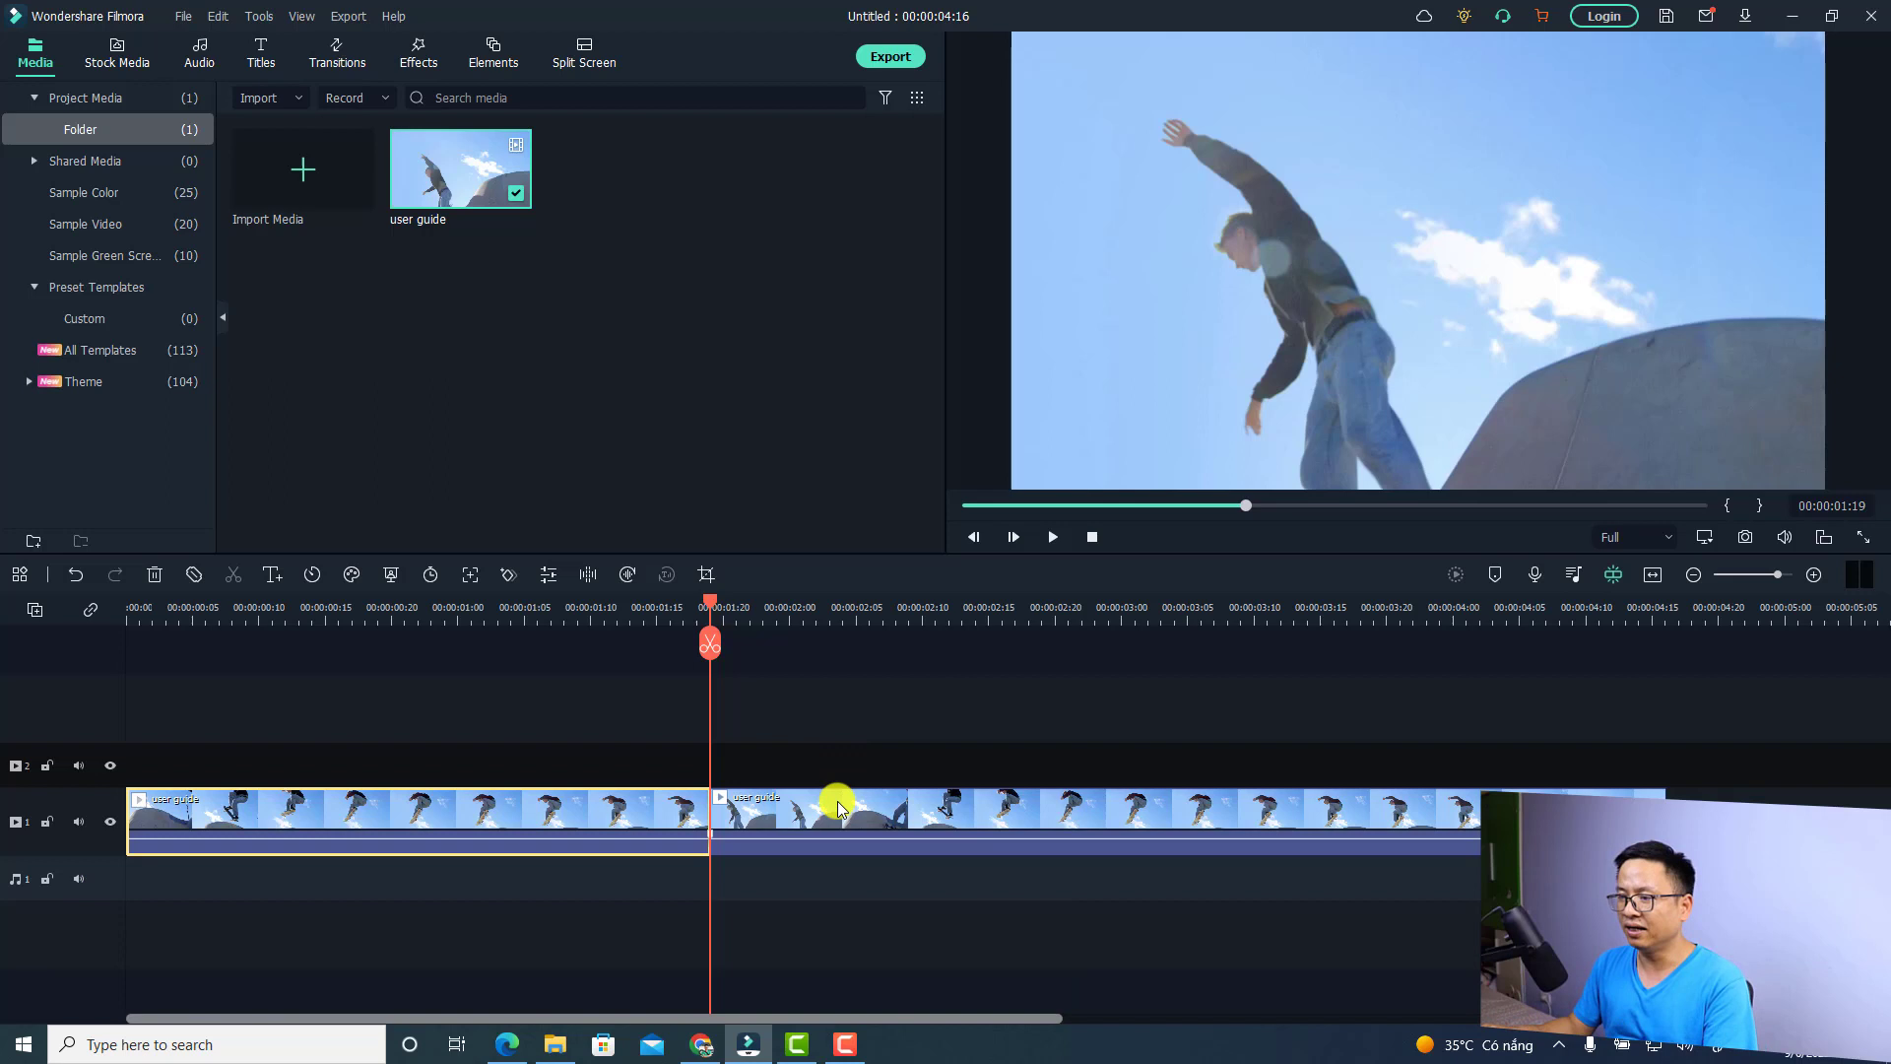
Step: Move the second clip right to leave a gap, then back toward the first clip
{"action": "left_click", "coordinate": [757, 820]}
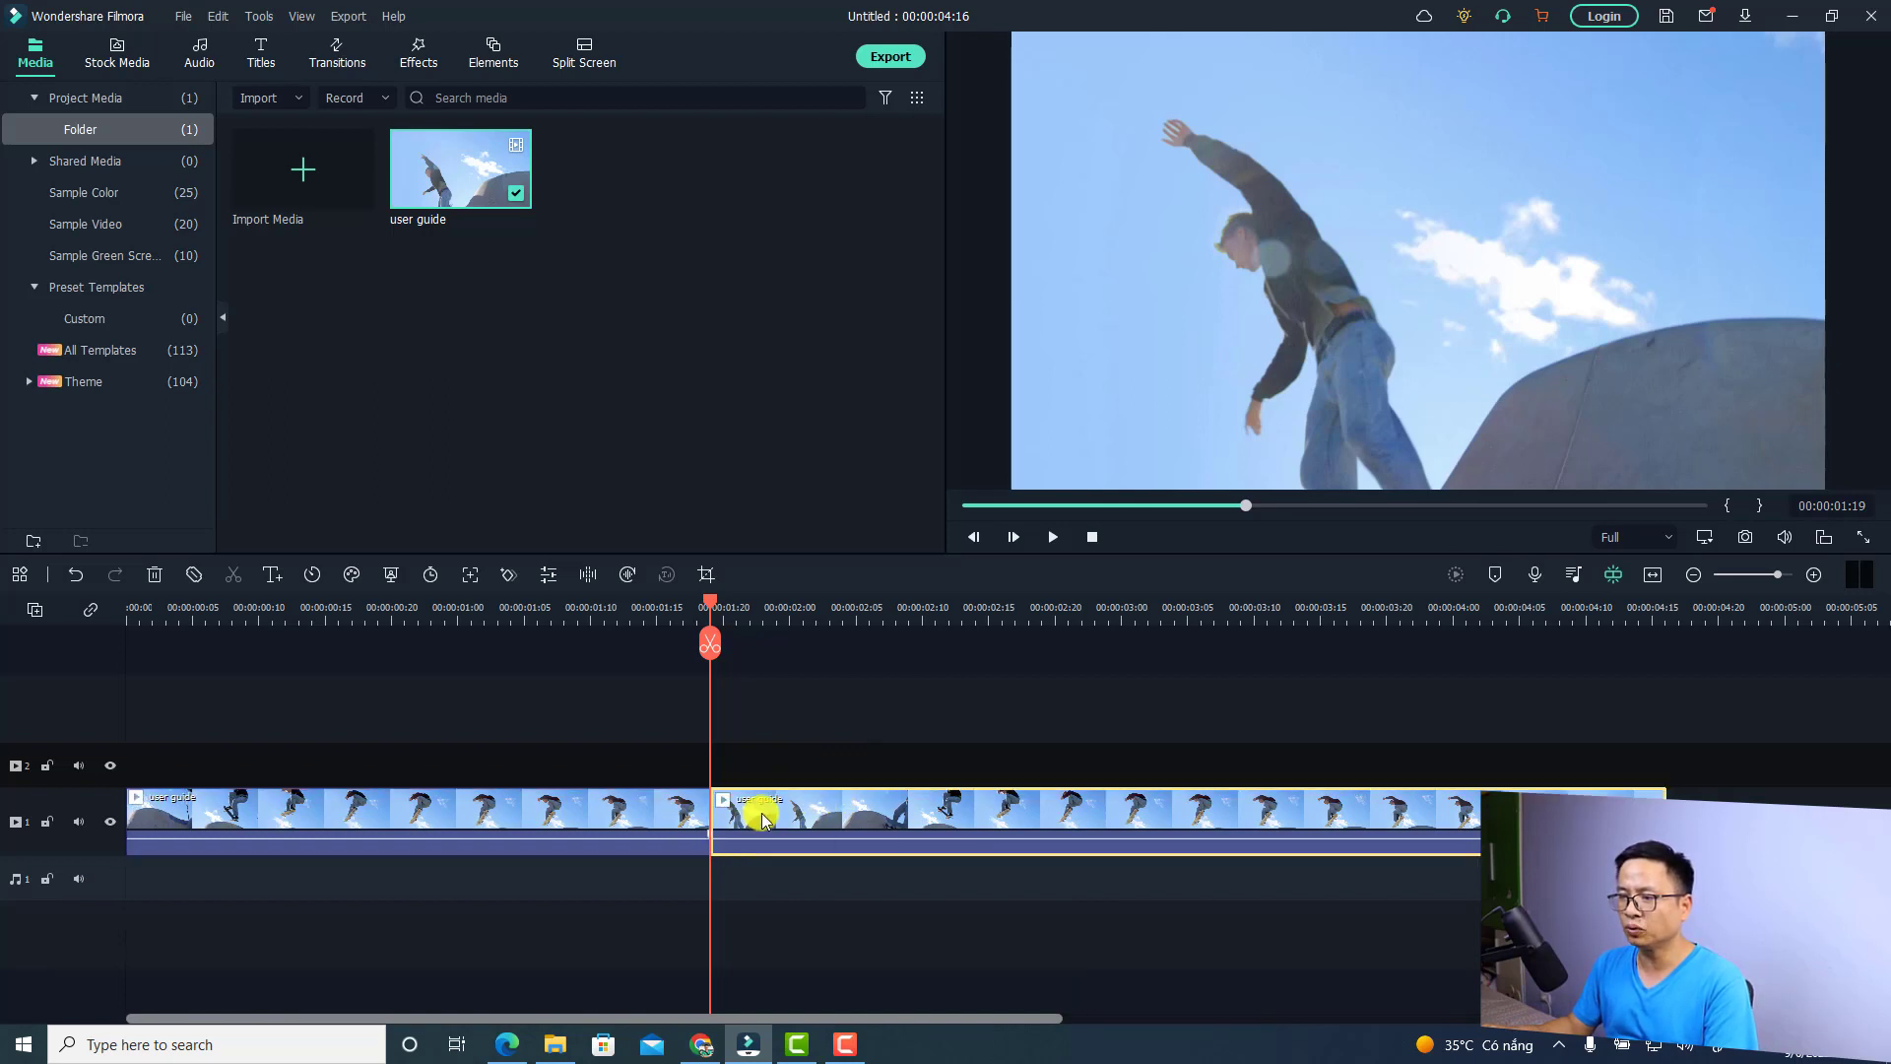
{"action": "left_click_drag", "start_coordinate": [729, 819], "coordinate": [1068, 822]}
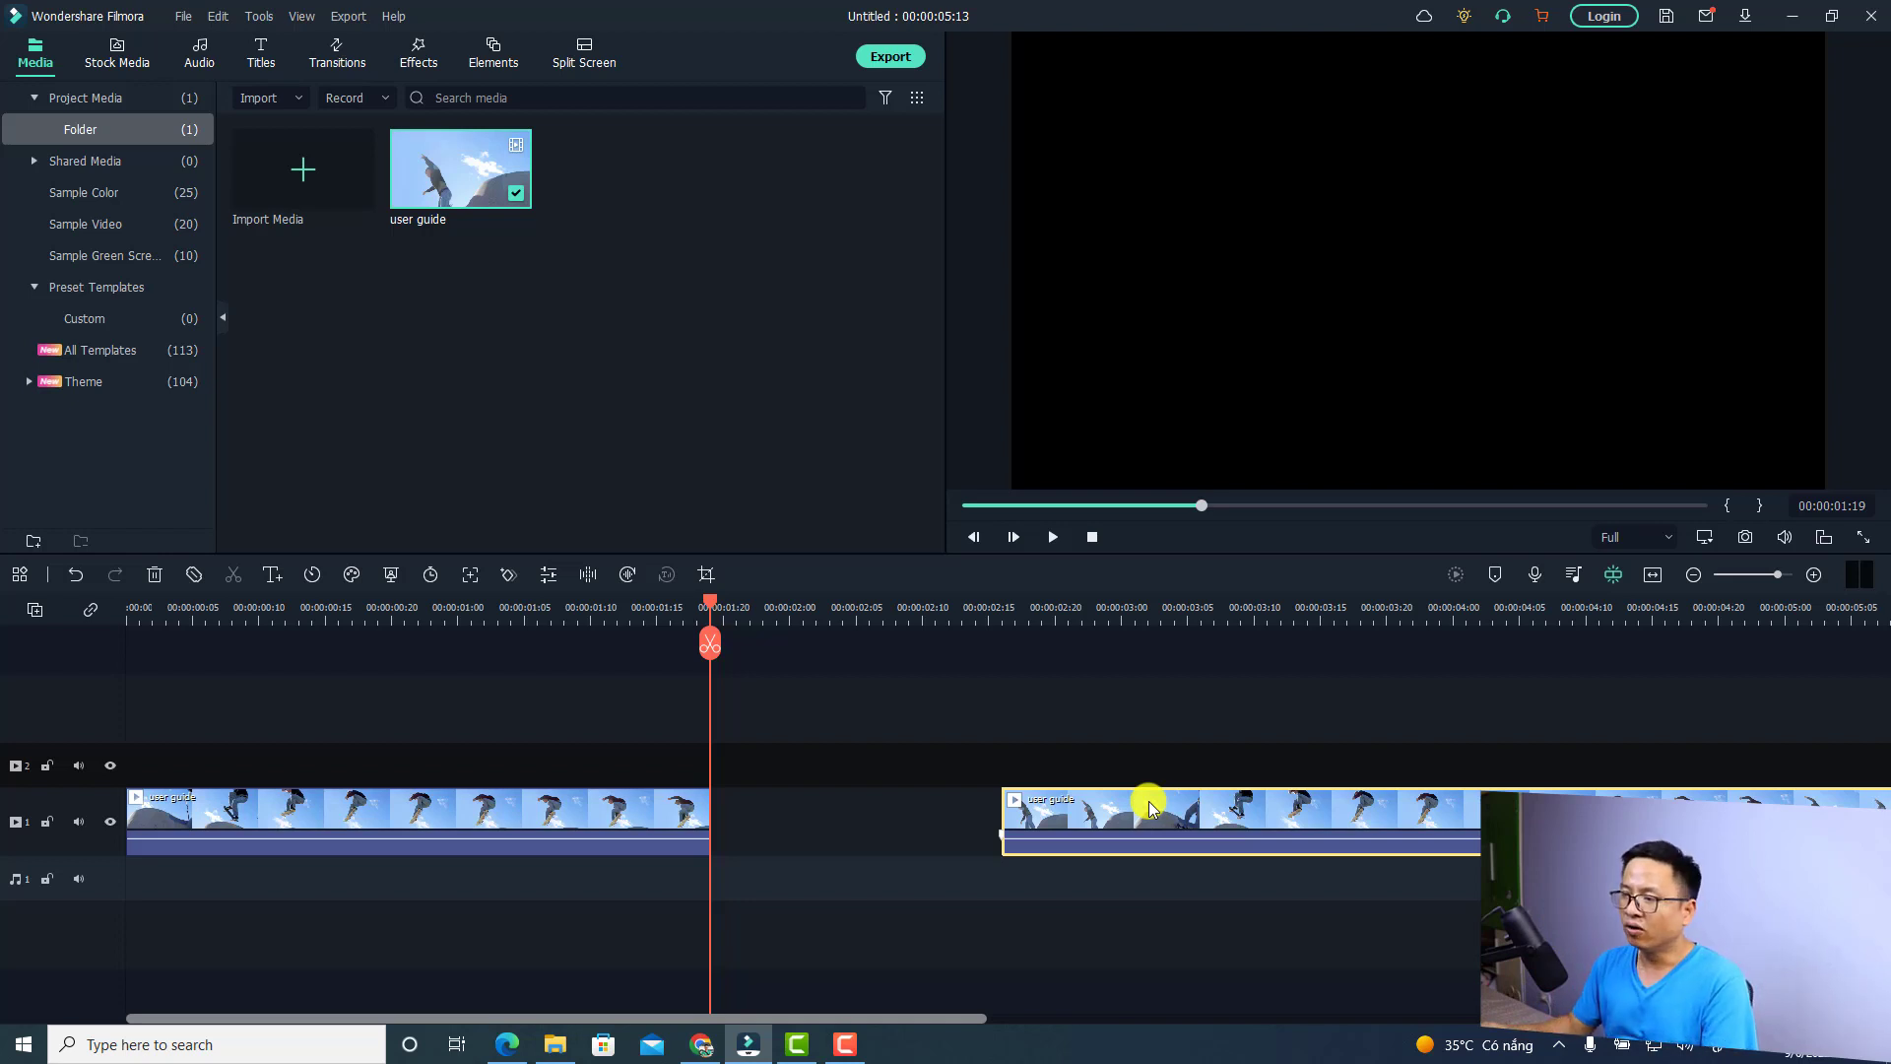
{"action": "left_click_drag", "start_coordinate": [1162, 811], "coordinate": [845, 836]}
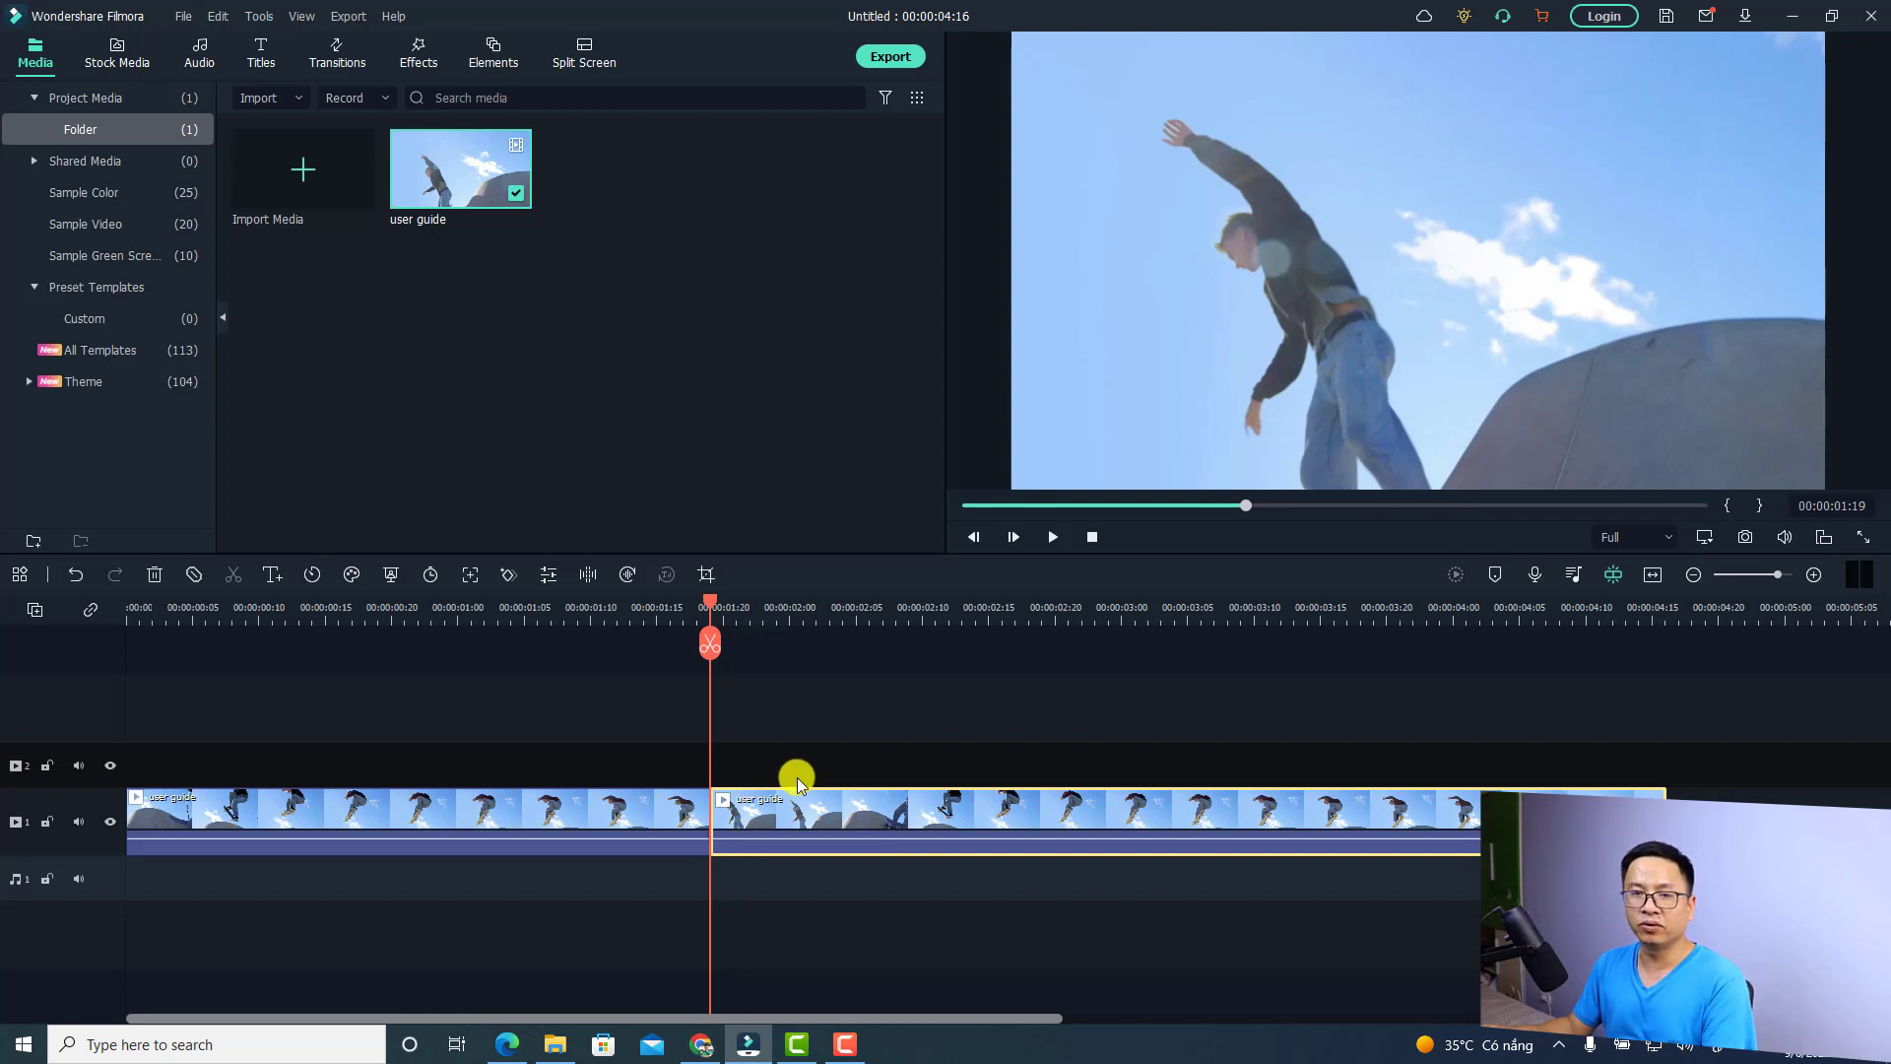
Step: Toggle Enable Timeline Snapping for the second clip and slide it to about 00:00:00:23
{"action": "right_click", "coordinate": [789, 735]}
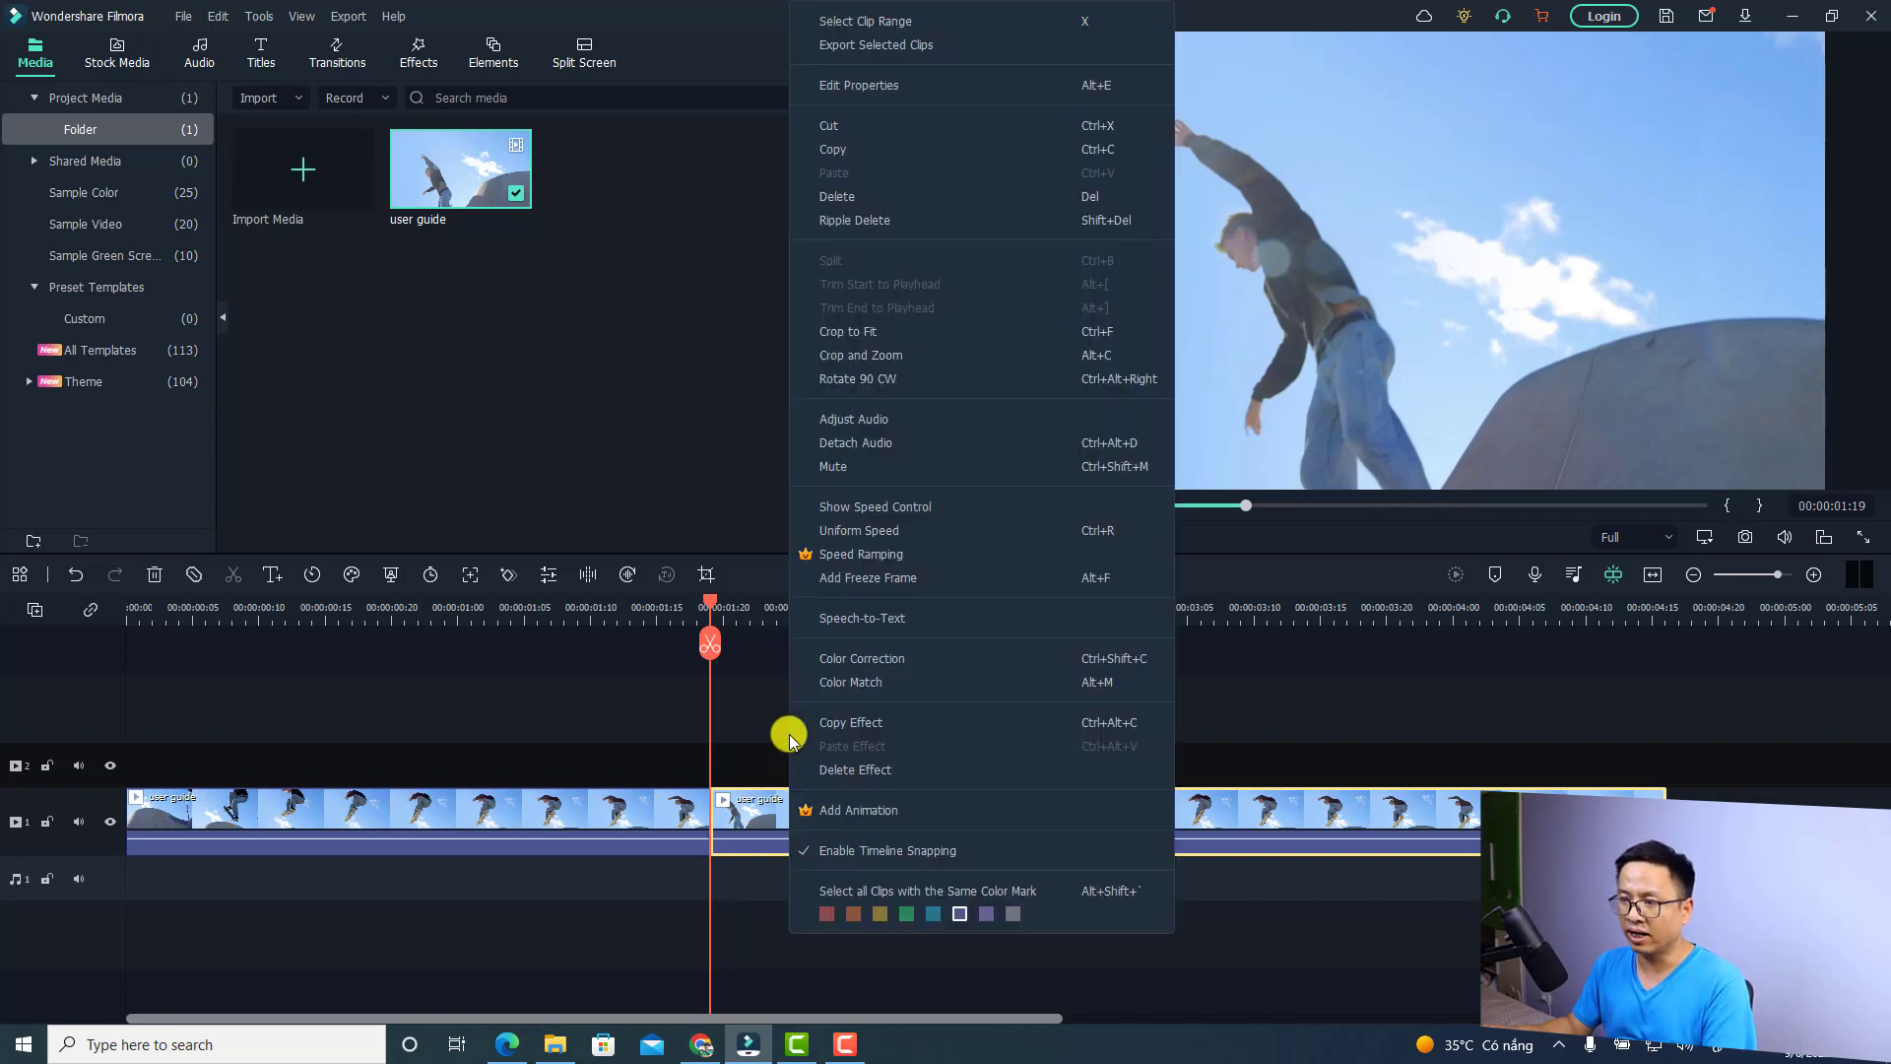
{"action": "left_click", "coordinate": [801, 849]}
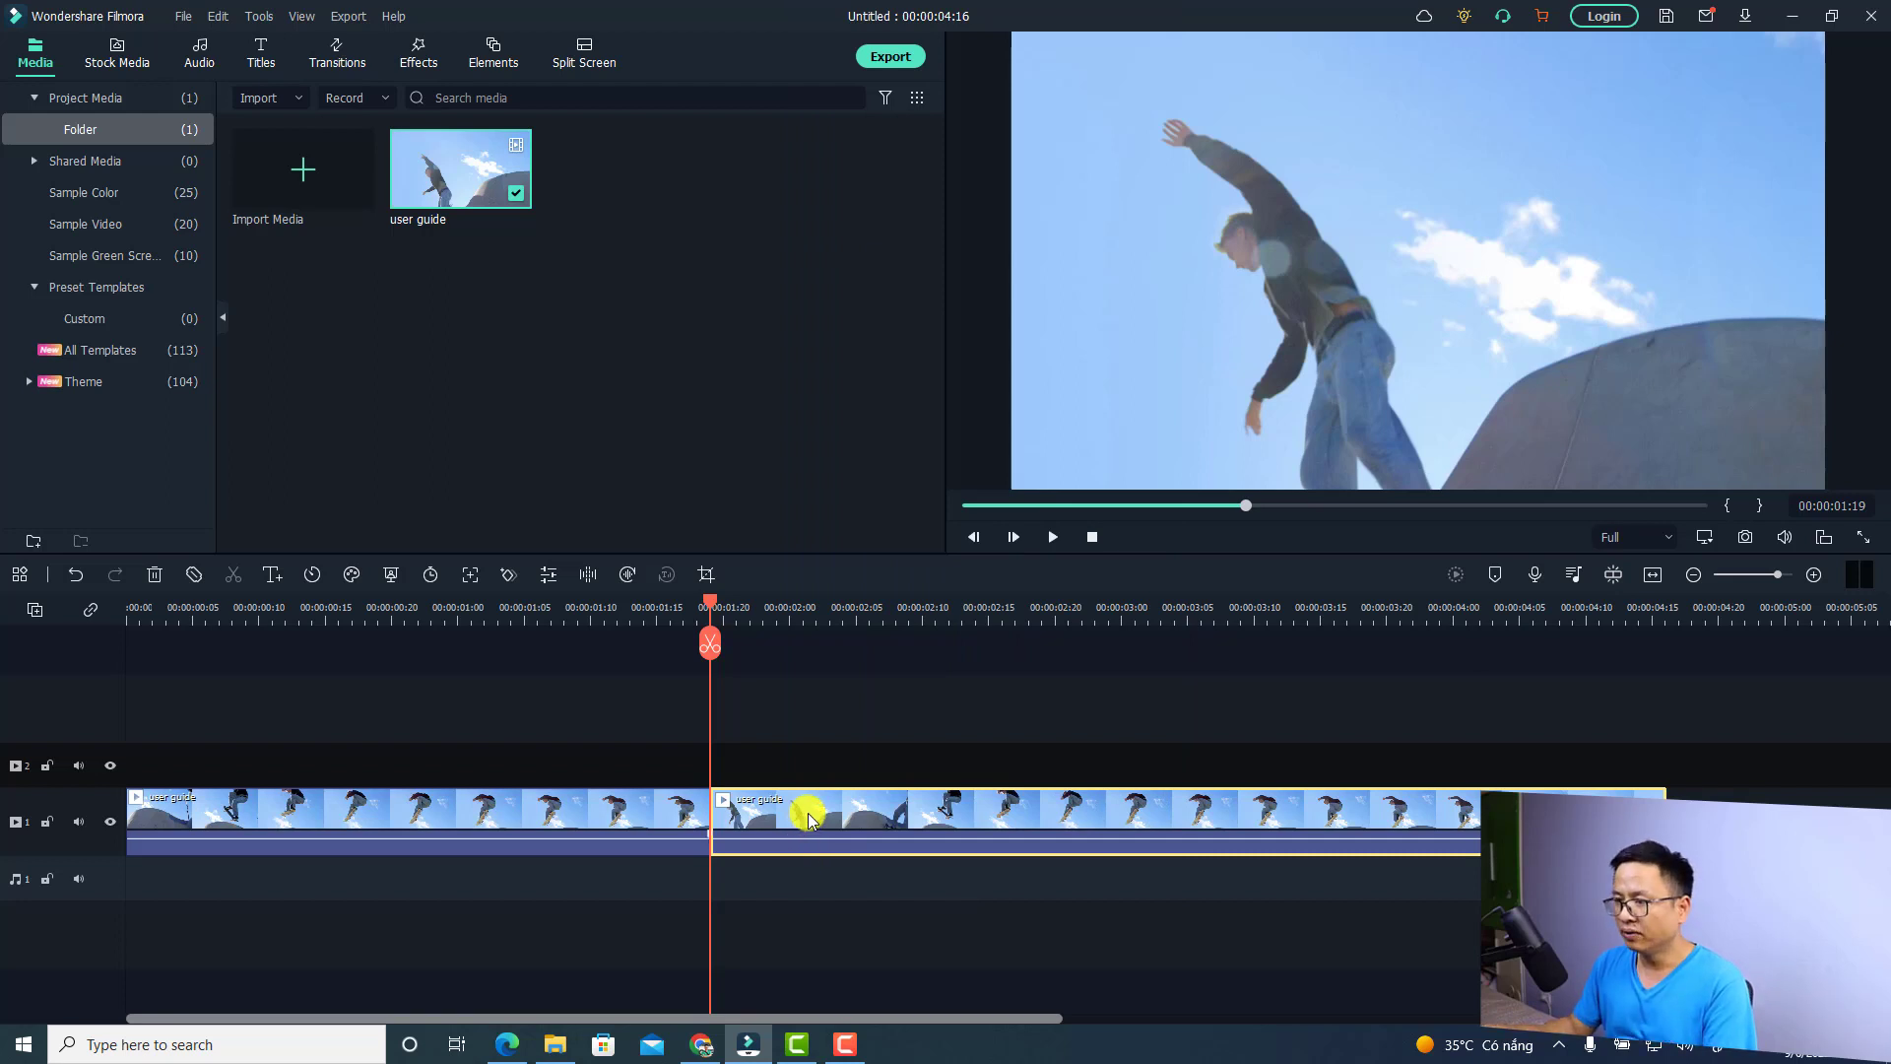
{"action": "left_click_drag", "start_coordinate": [807, 818], "coordinate": [532, 833]}
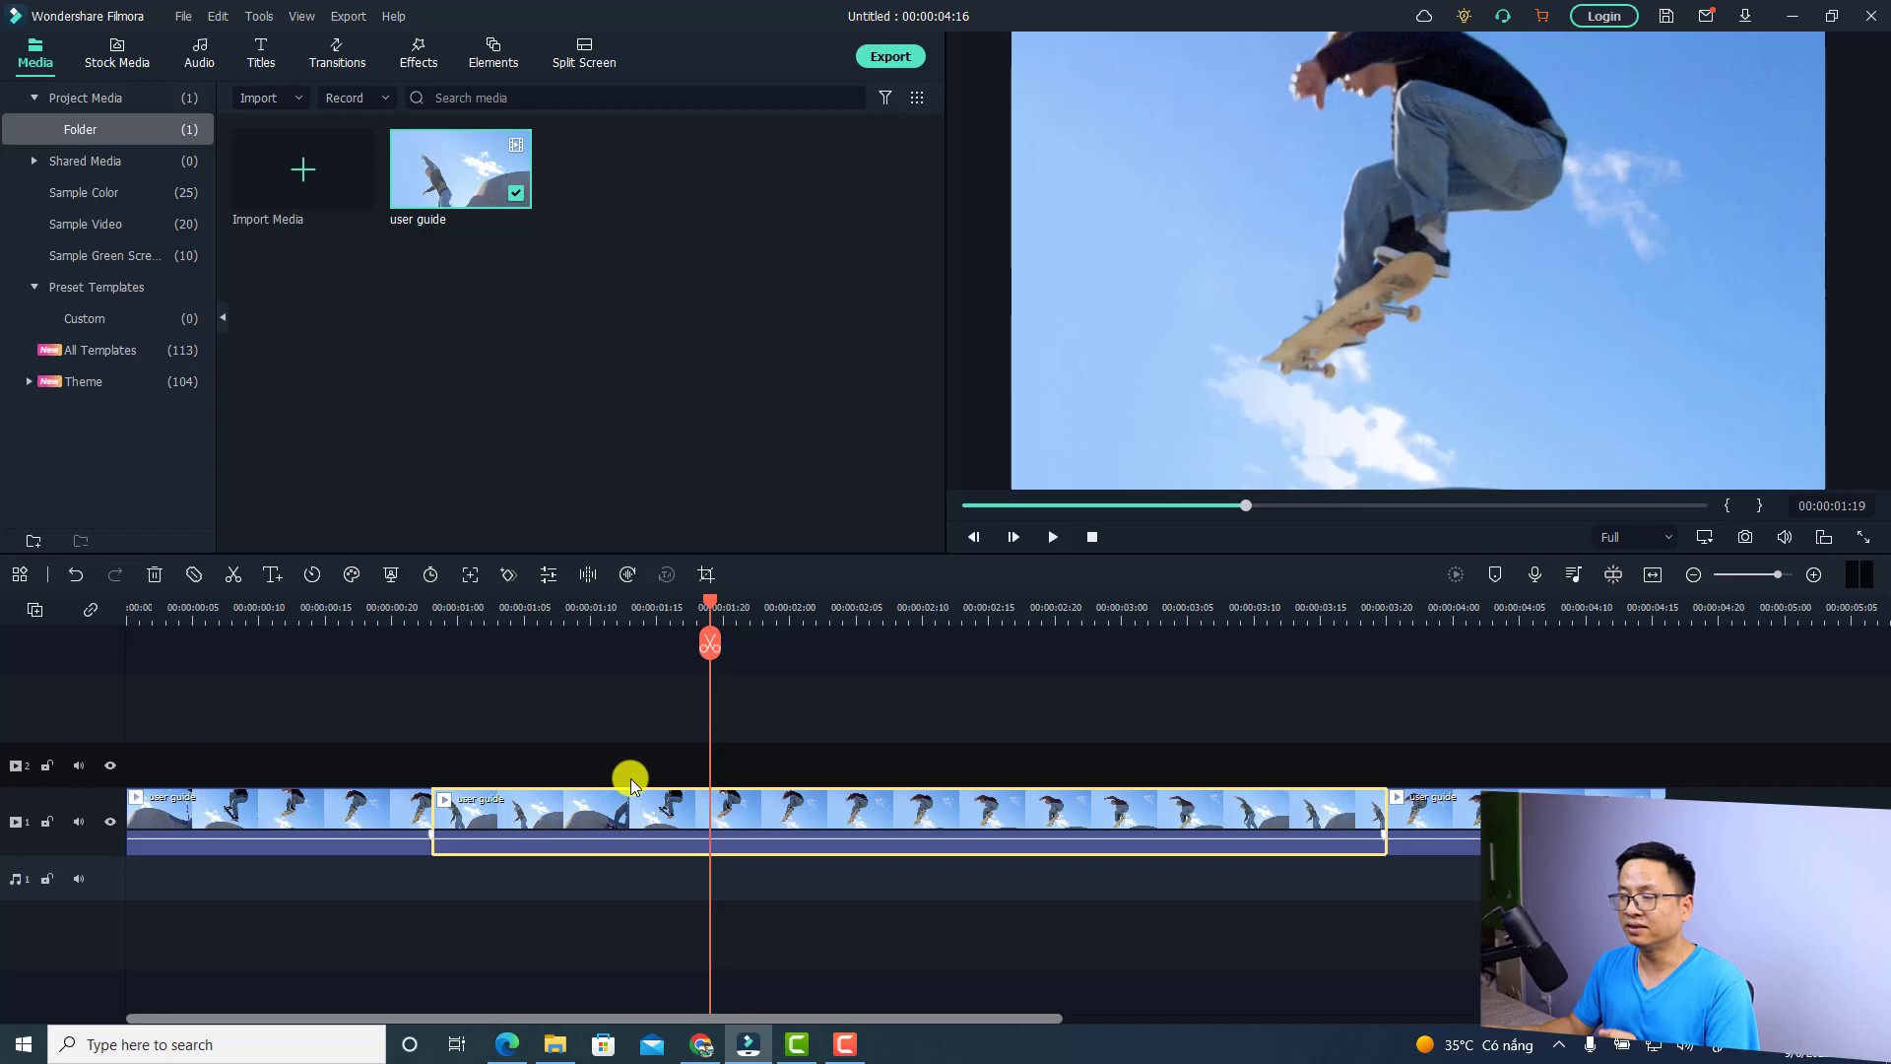
Step: Turn on Timeline Snap and let the third skateboard clip snap against the second clip's end
{"action": "left_click", "coordinate": [1615, 574]}
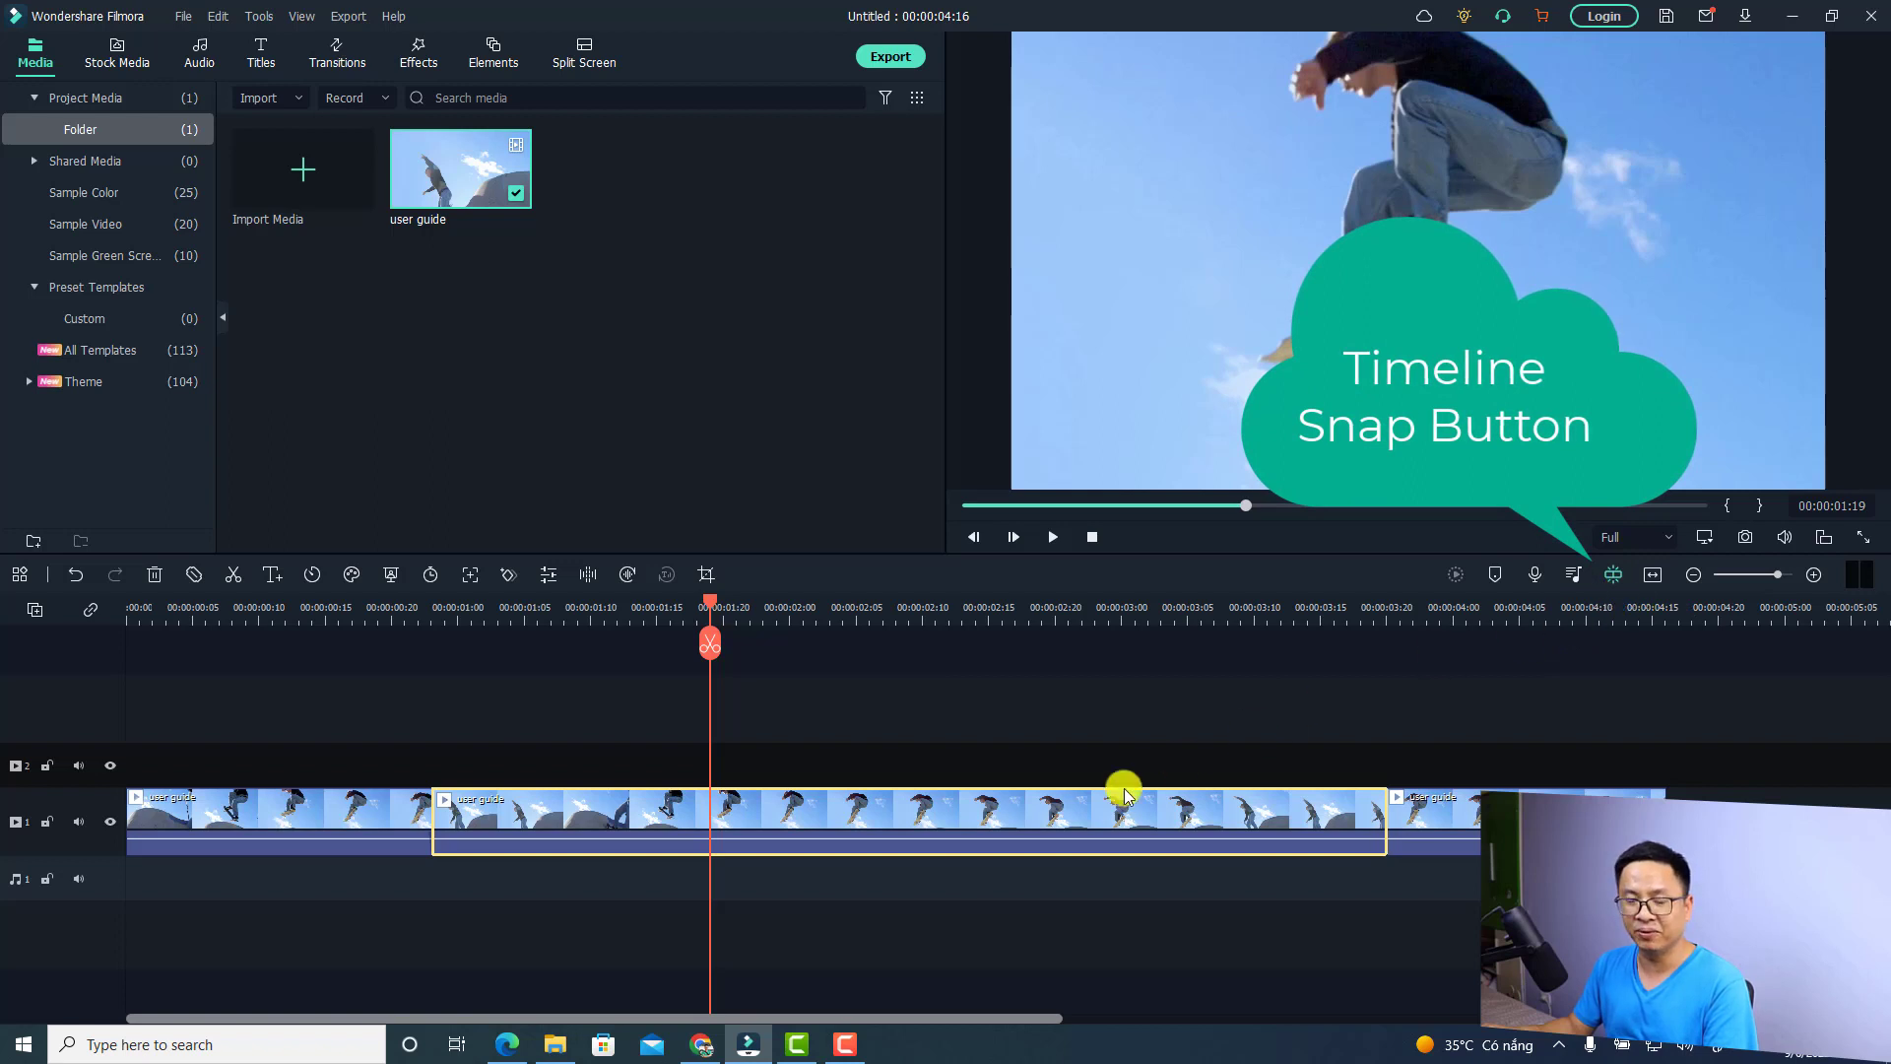
{"action": "left_click", "coordinate": [1461, 809]}
{"action": "mouse_move", "coordinate": [1461, 810]}
{"action": "left_mouse_down"}
{"action": "mouse_move", "coordinate": [1528, 810]}
{"action": "mouse_move", "coordinate": [1461, 825]}
{"action": "left_mouse_up"}
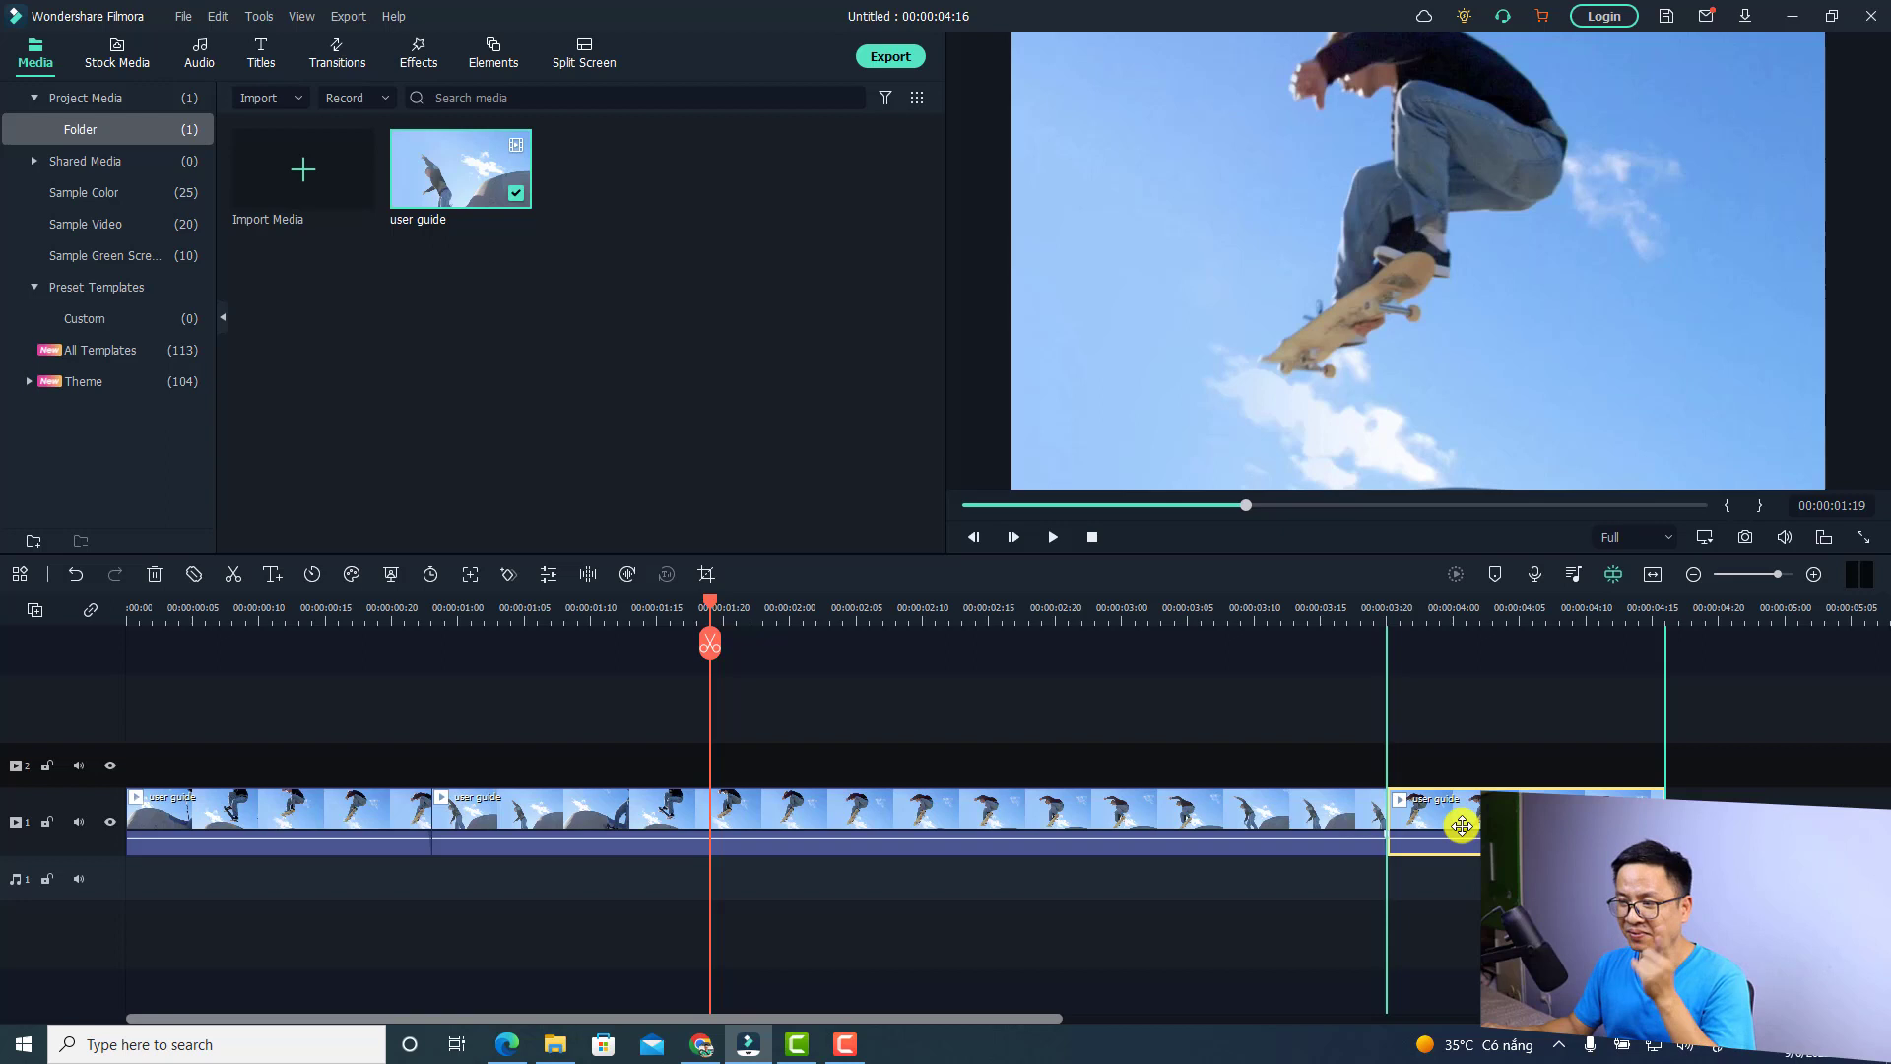
{"action": "left_click_drag", "start_coordinate": [1462, 825], "coordinate": [1462, 825]}
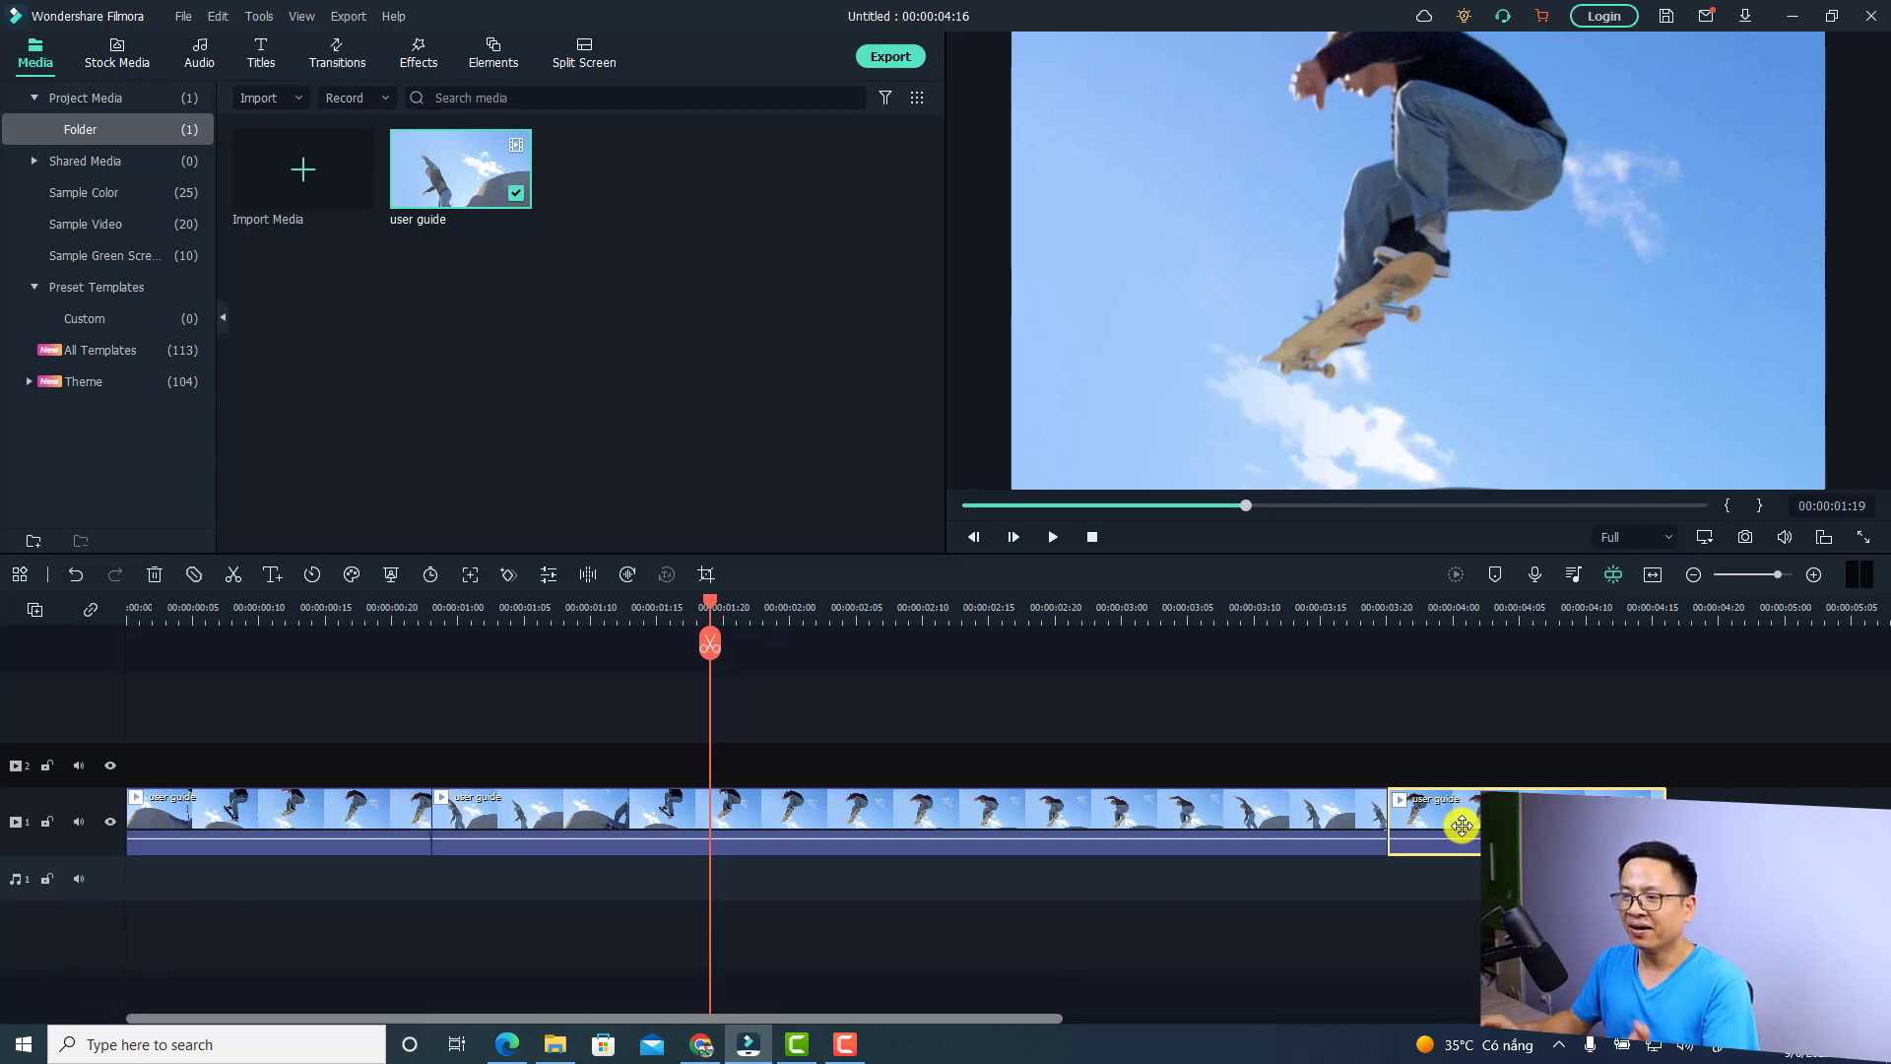
Step: Add a Basic 1 quick text title on track 2 starting at 00:00:00:13
{"action": "left_click", "coordinate": [326, 616]}
{"action": "left_click", "coordinate": [305, 611]}
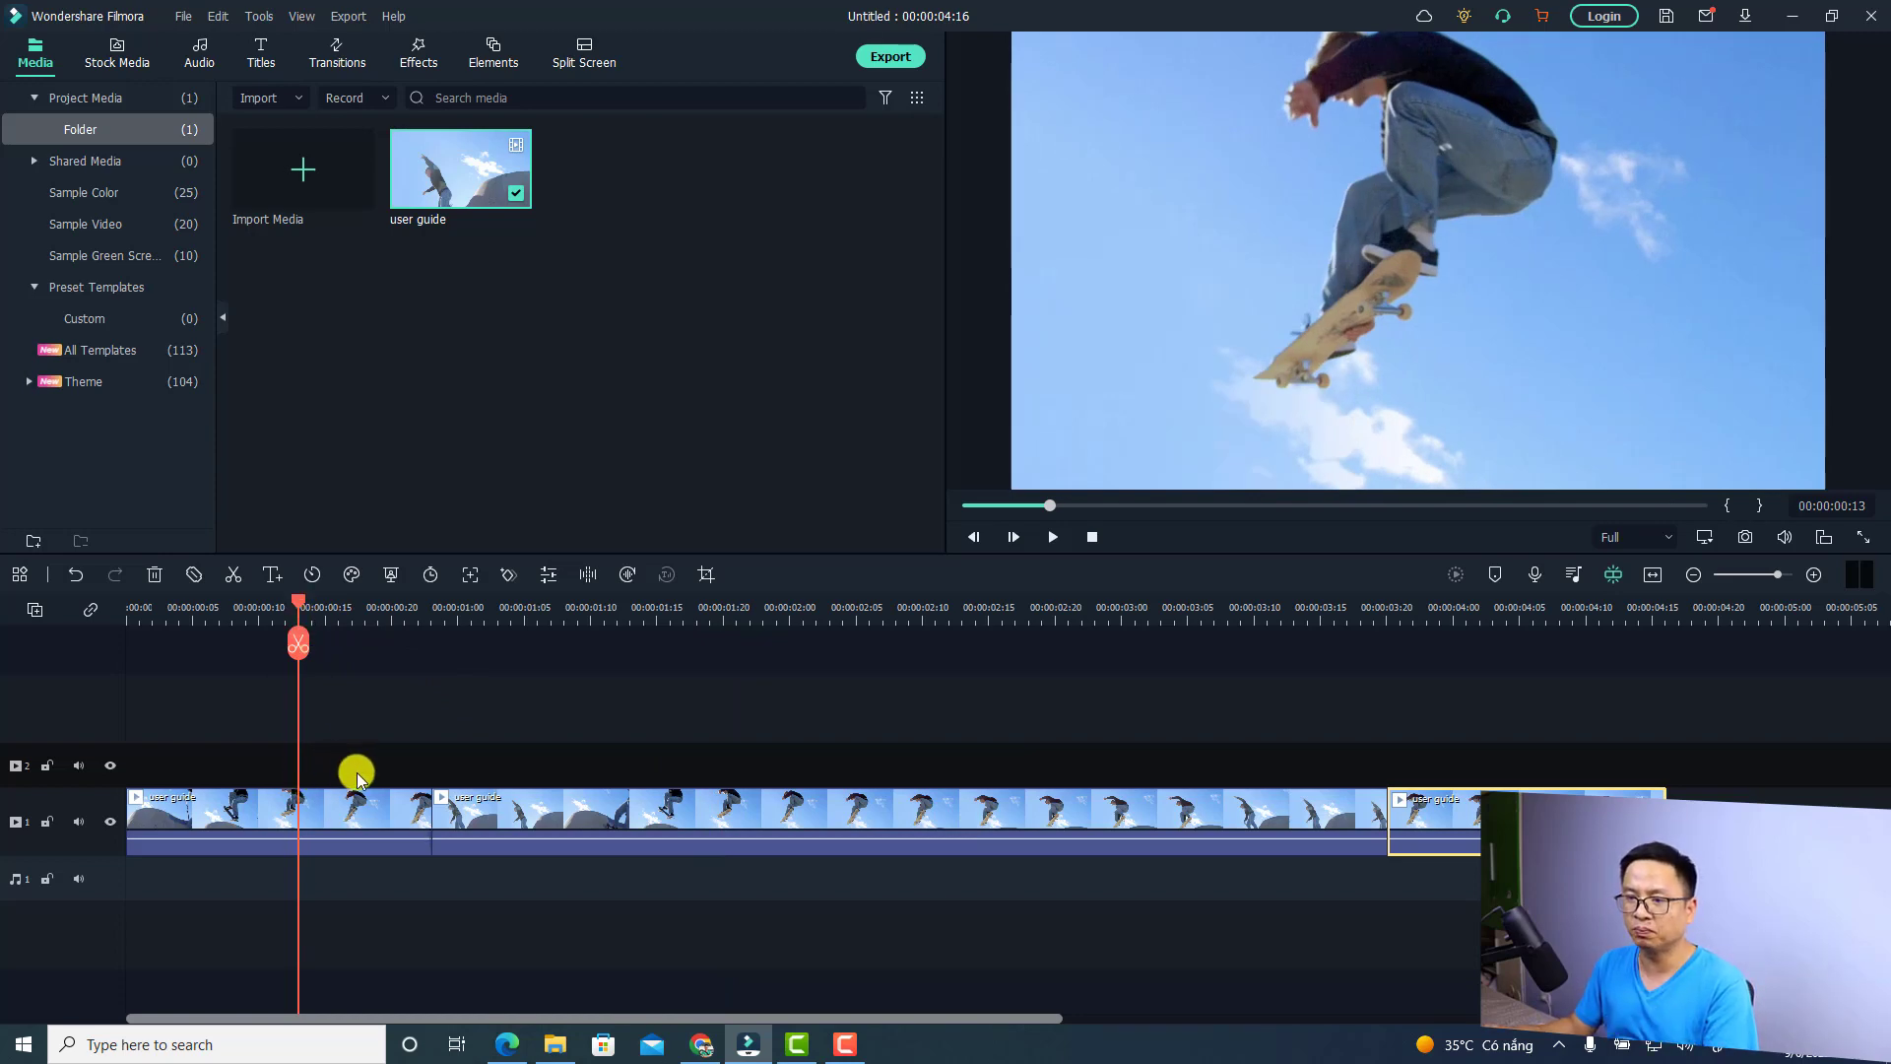
{"action": "left_click", "coordinate": [258, 54]}
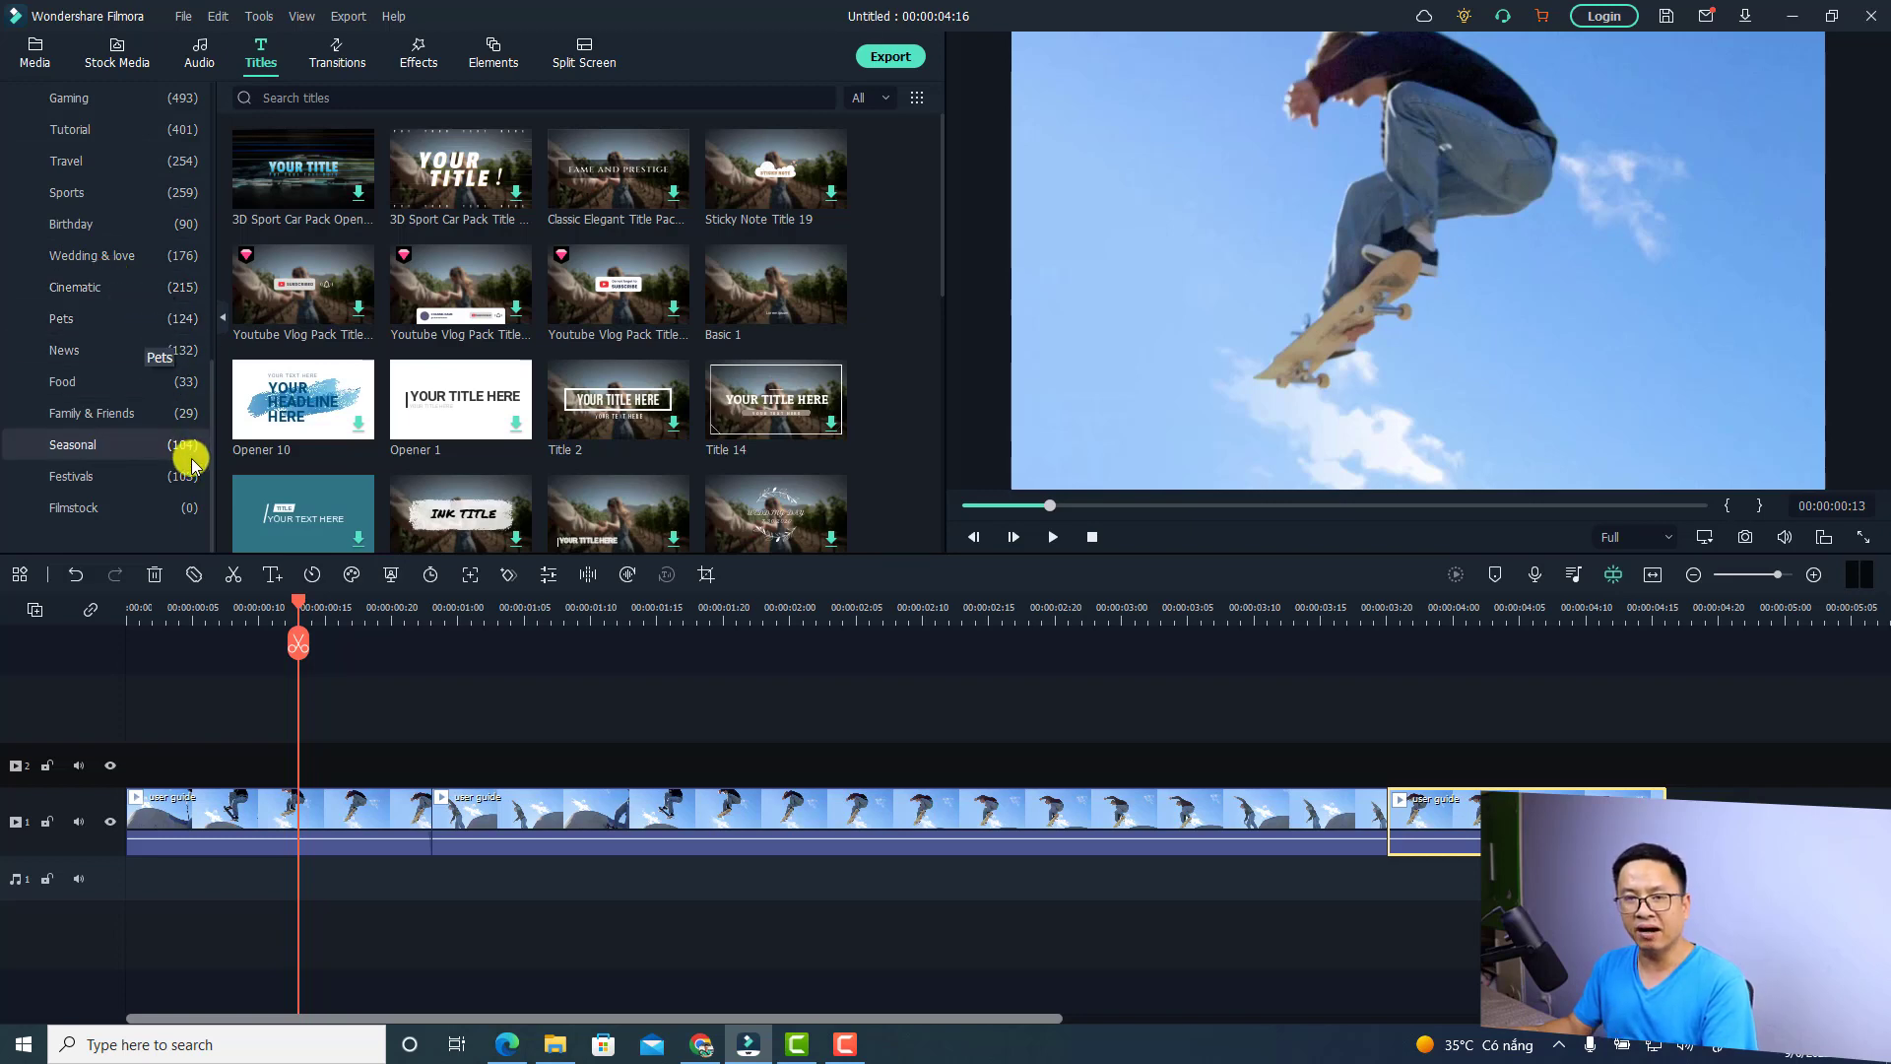
{"action": "left_click", "coordinate": [271, 581]}
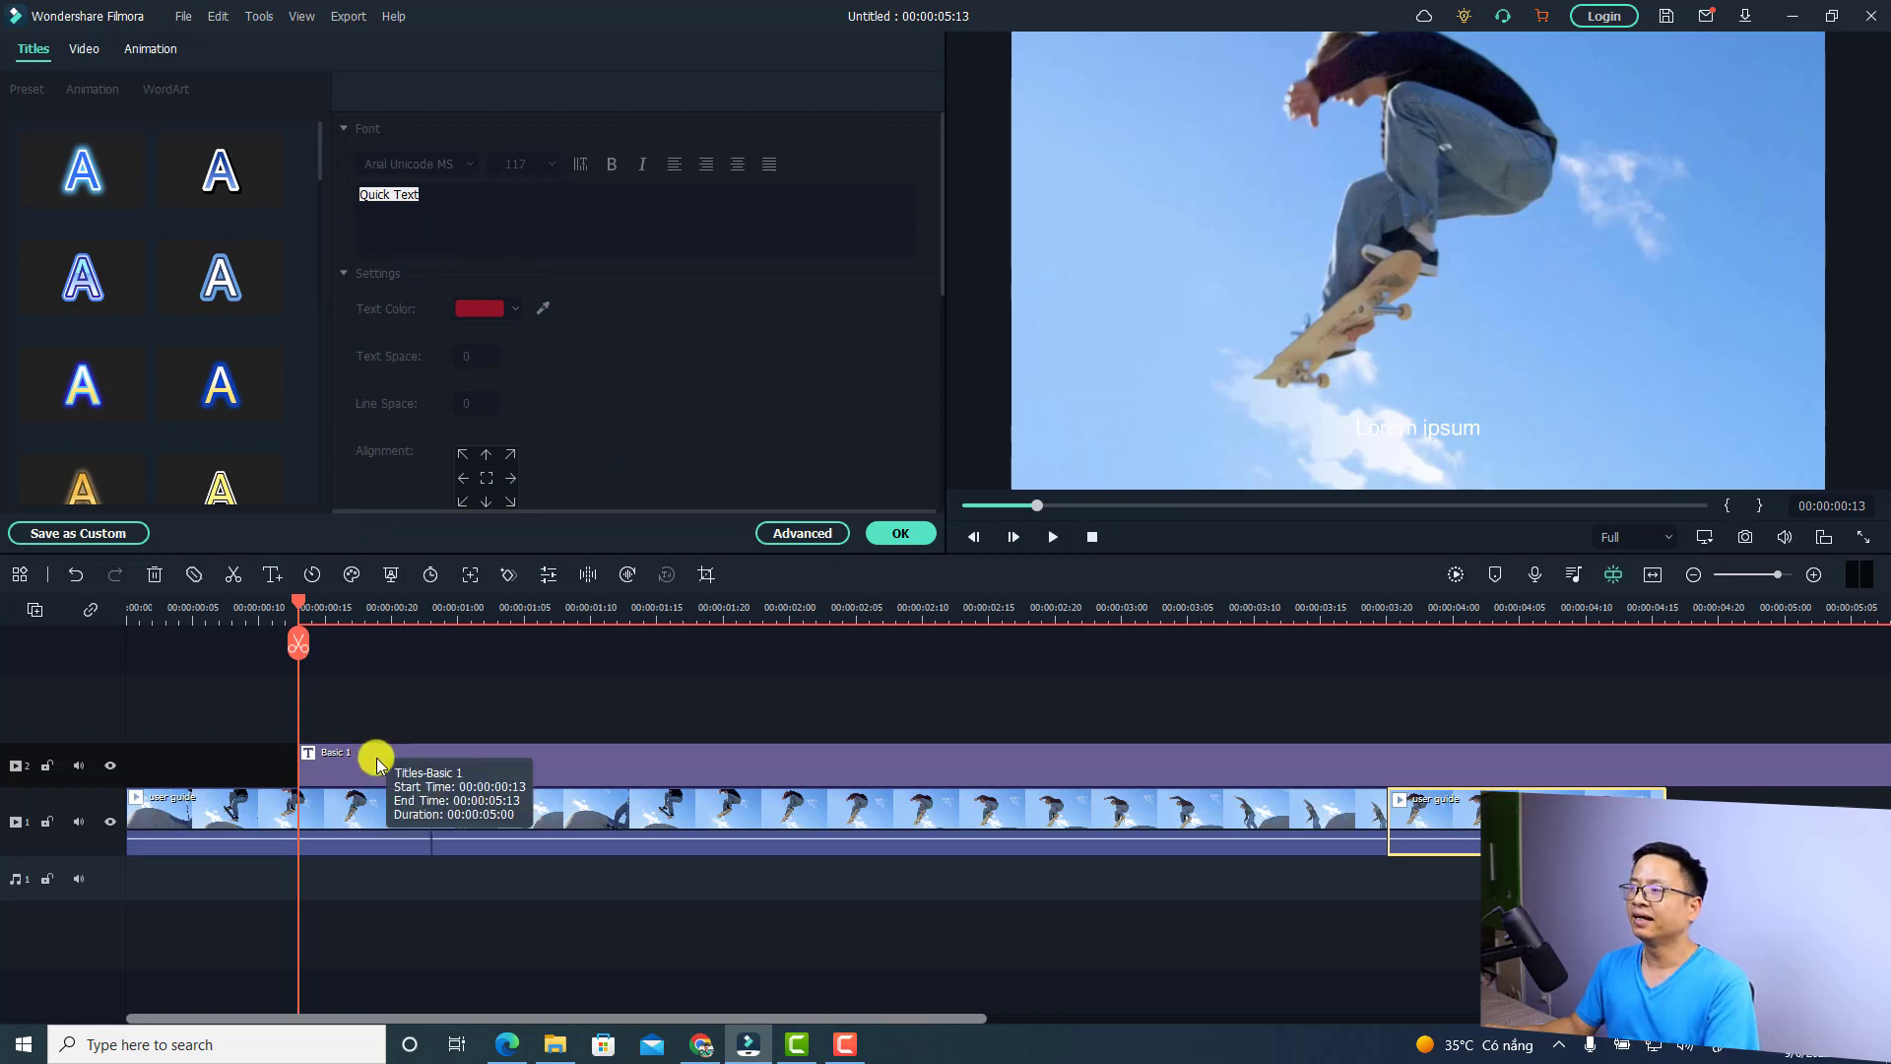
Step: Replace the title's Lorem ipsum placeholder with the creator's name
{"action": "key", "text": "space"}
{"action": "key", "text": "space"}
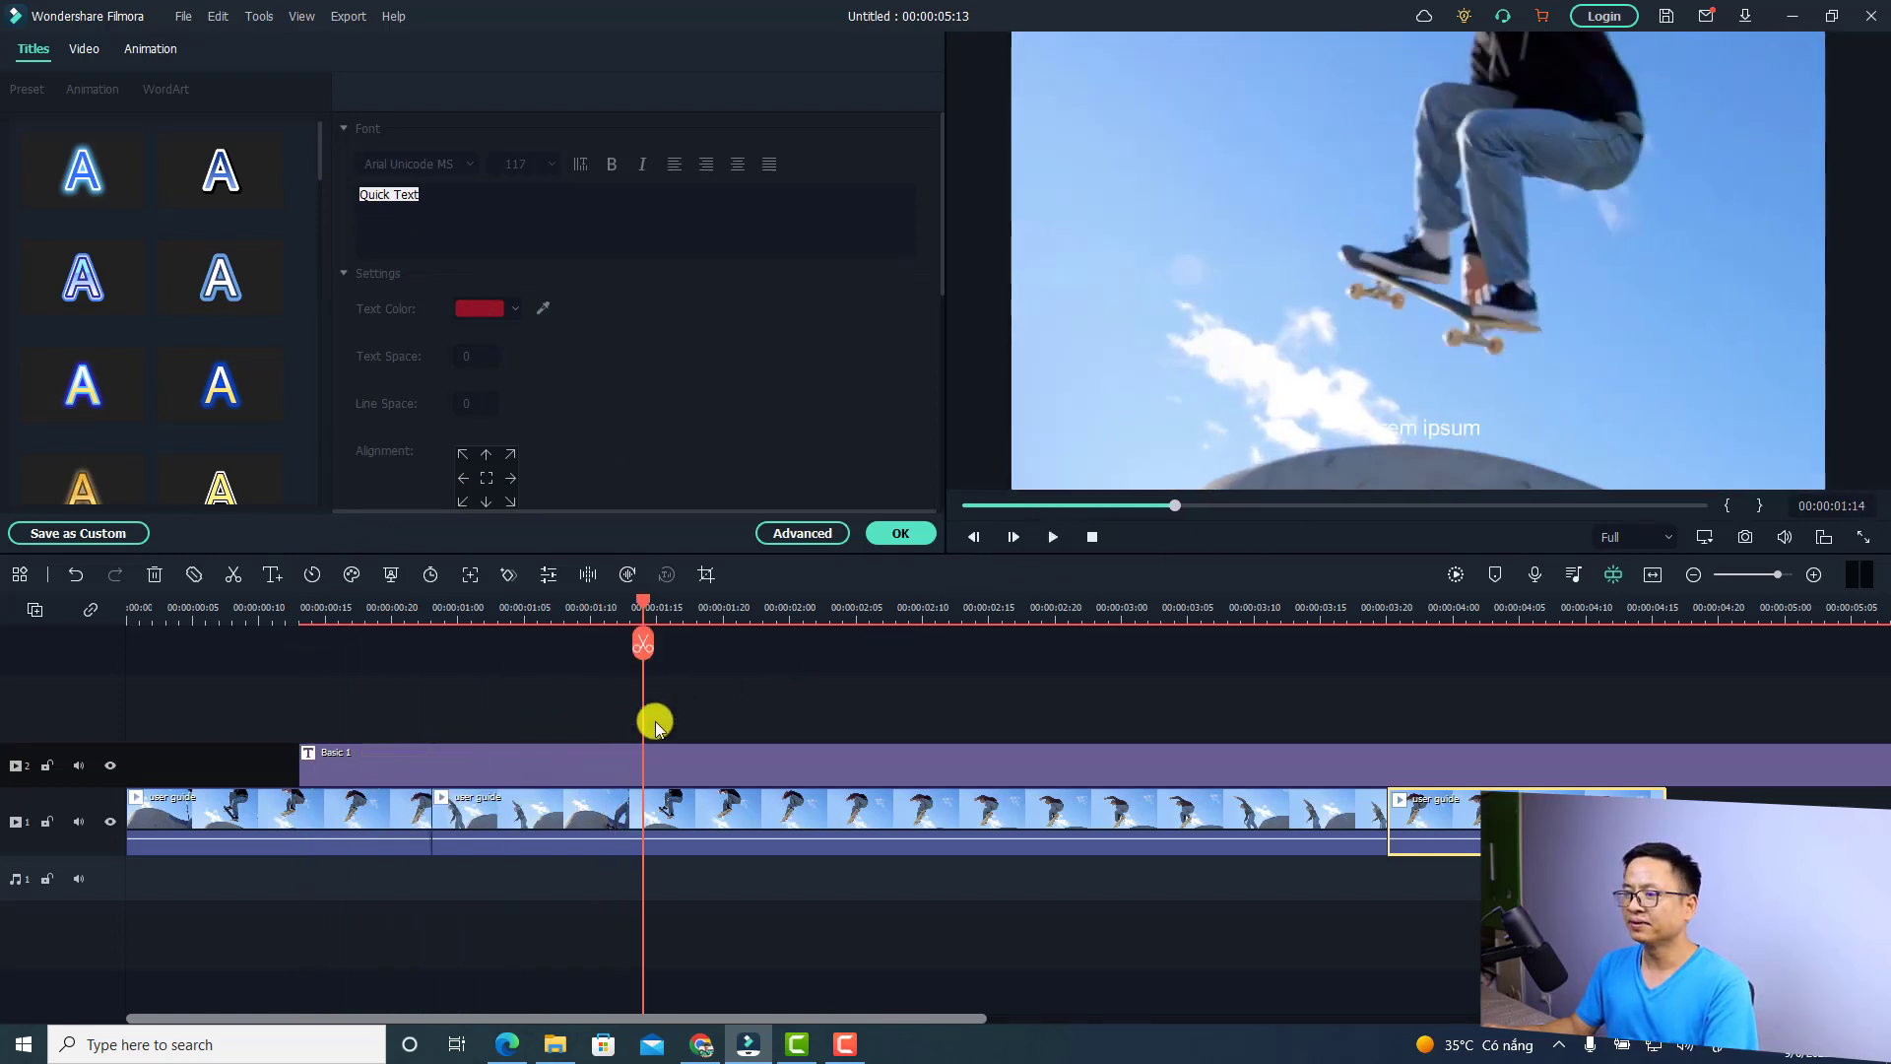
{"action": "left_click", "coordinate": [614, 757]}
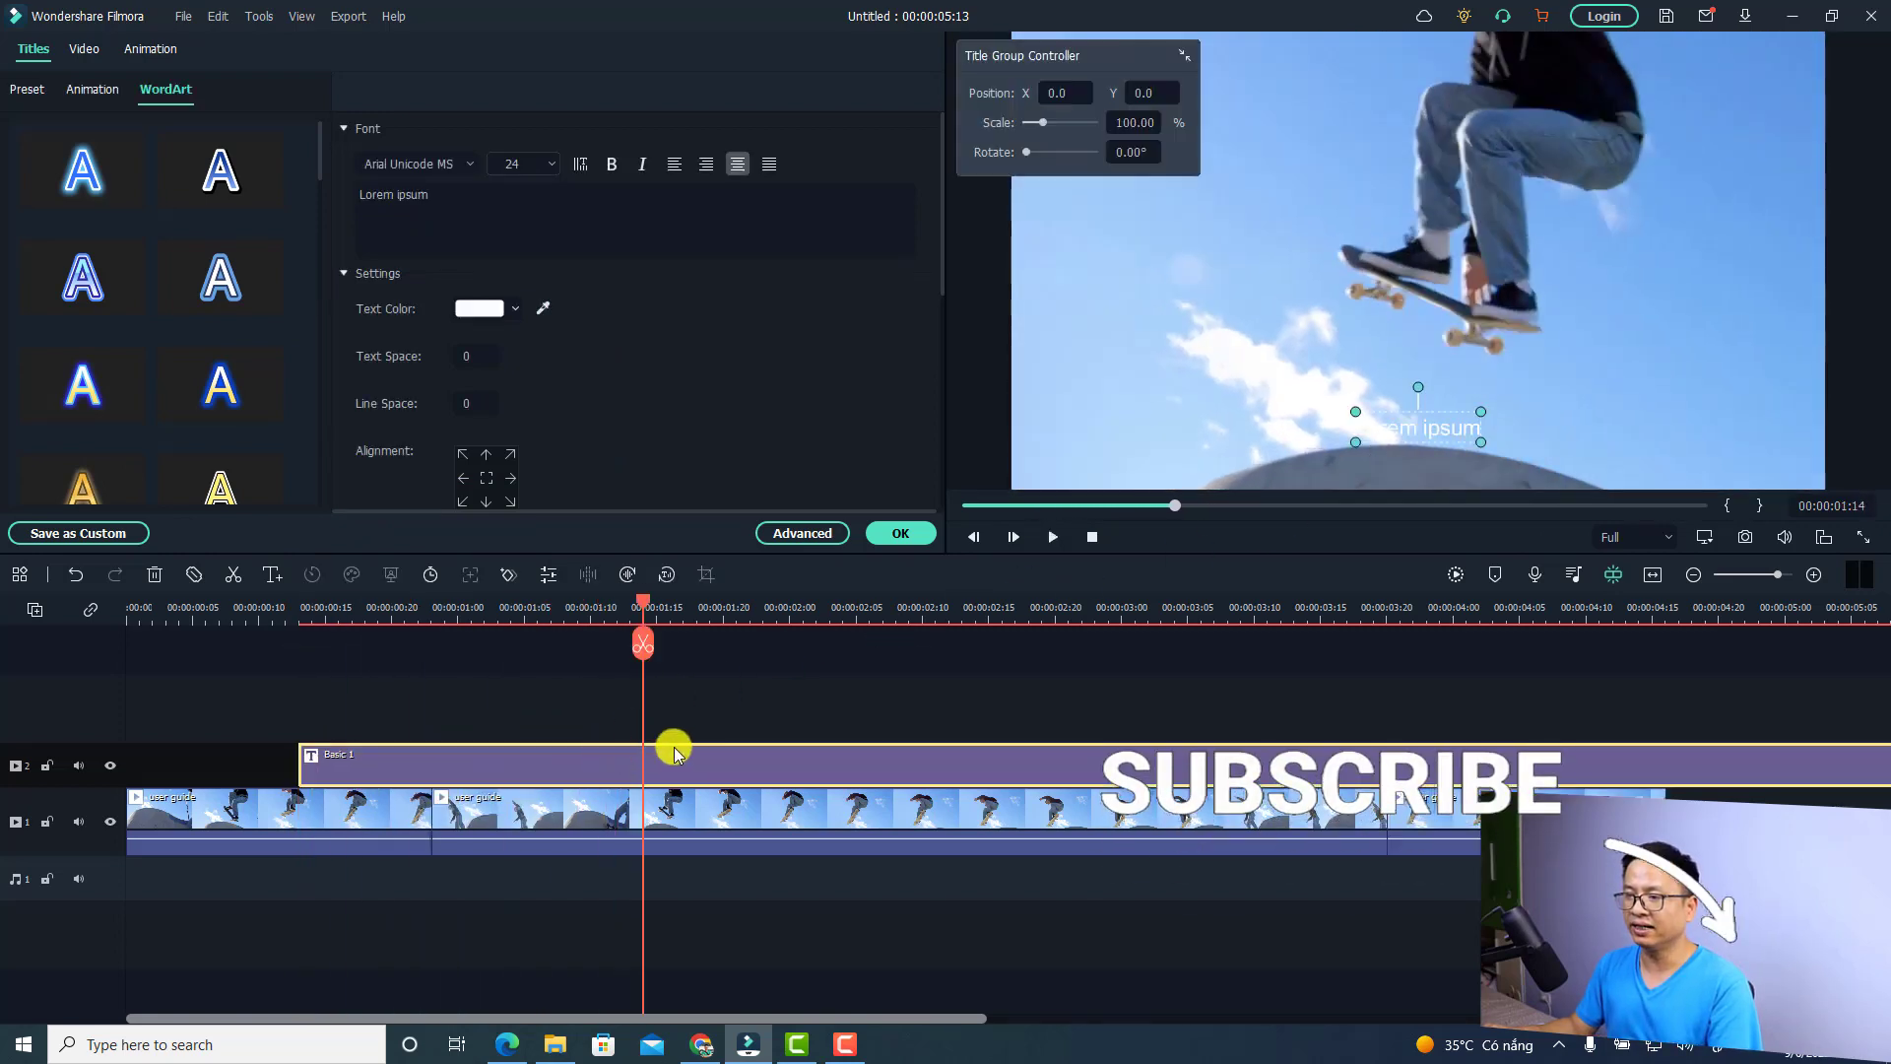
{"action": "triple_click", "coordinate": [500, 217]}
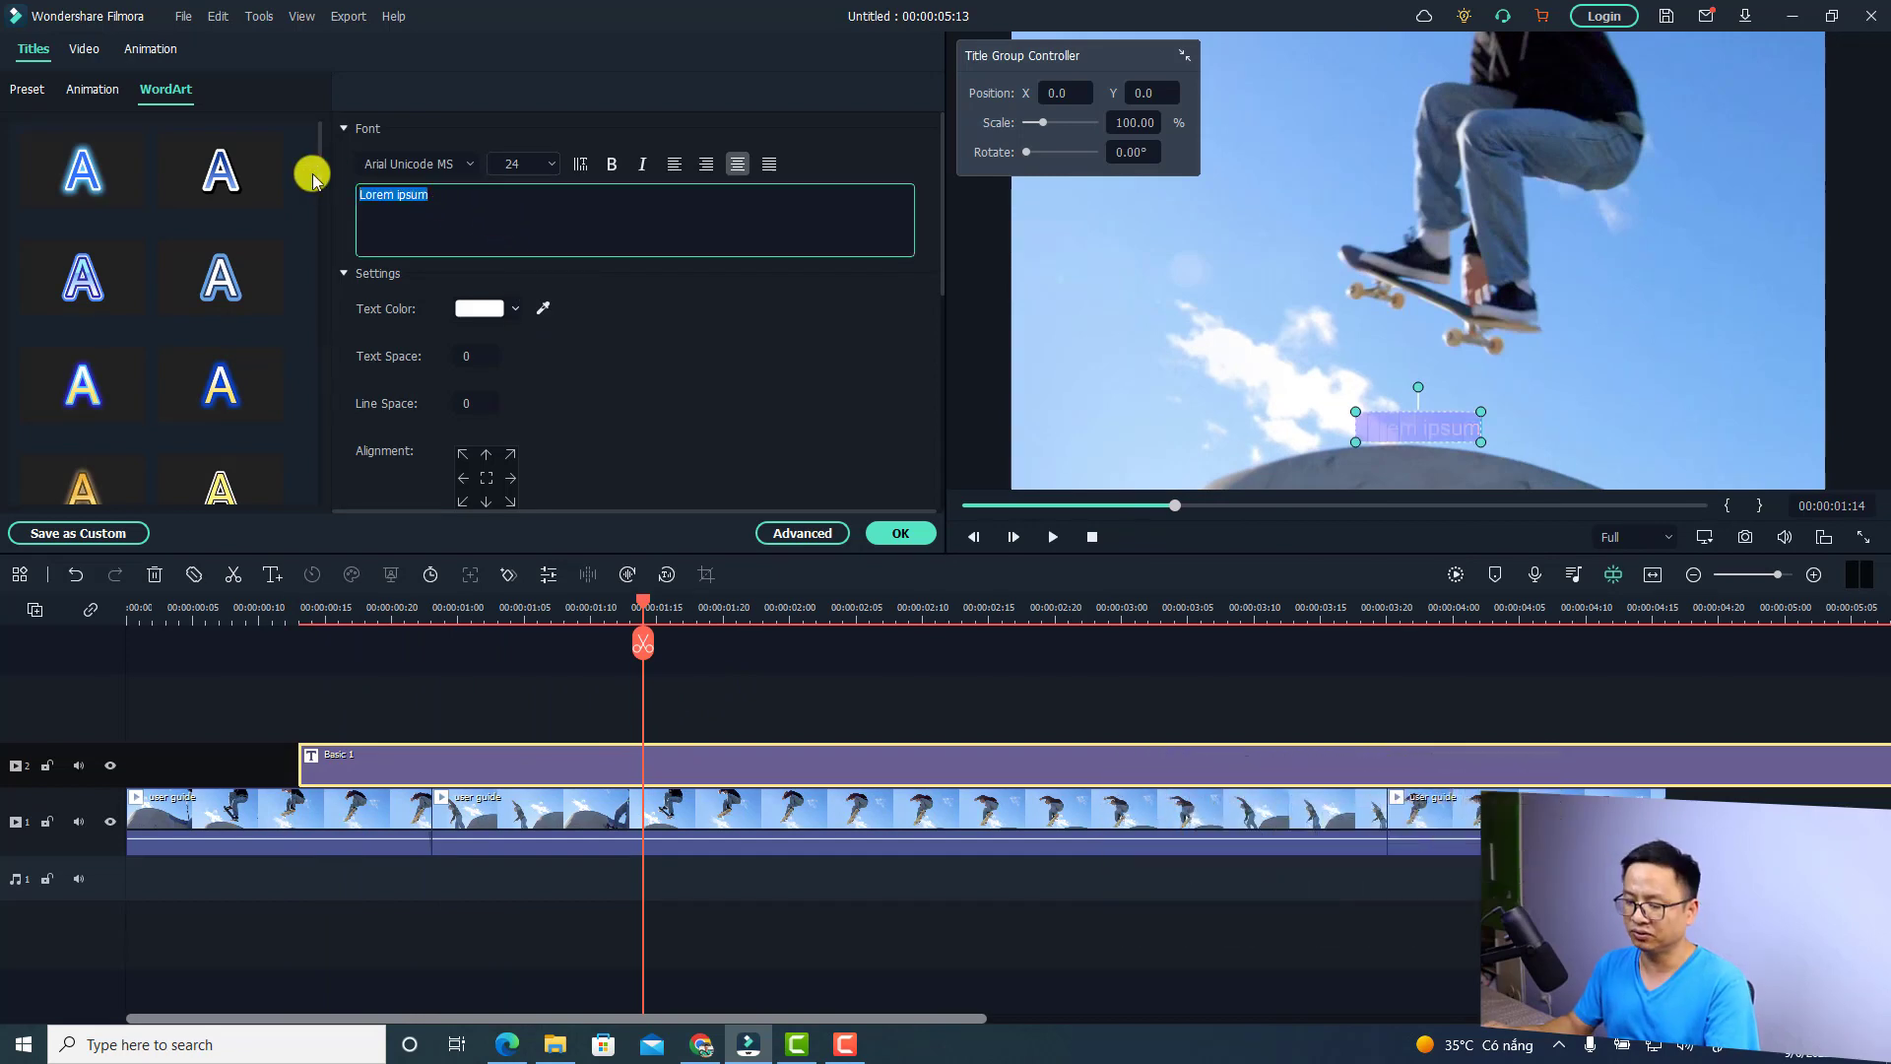
{"action": "type", "text": "Jacky nguyen"}
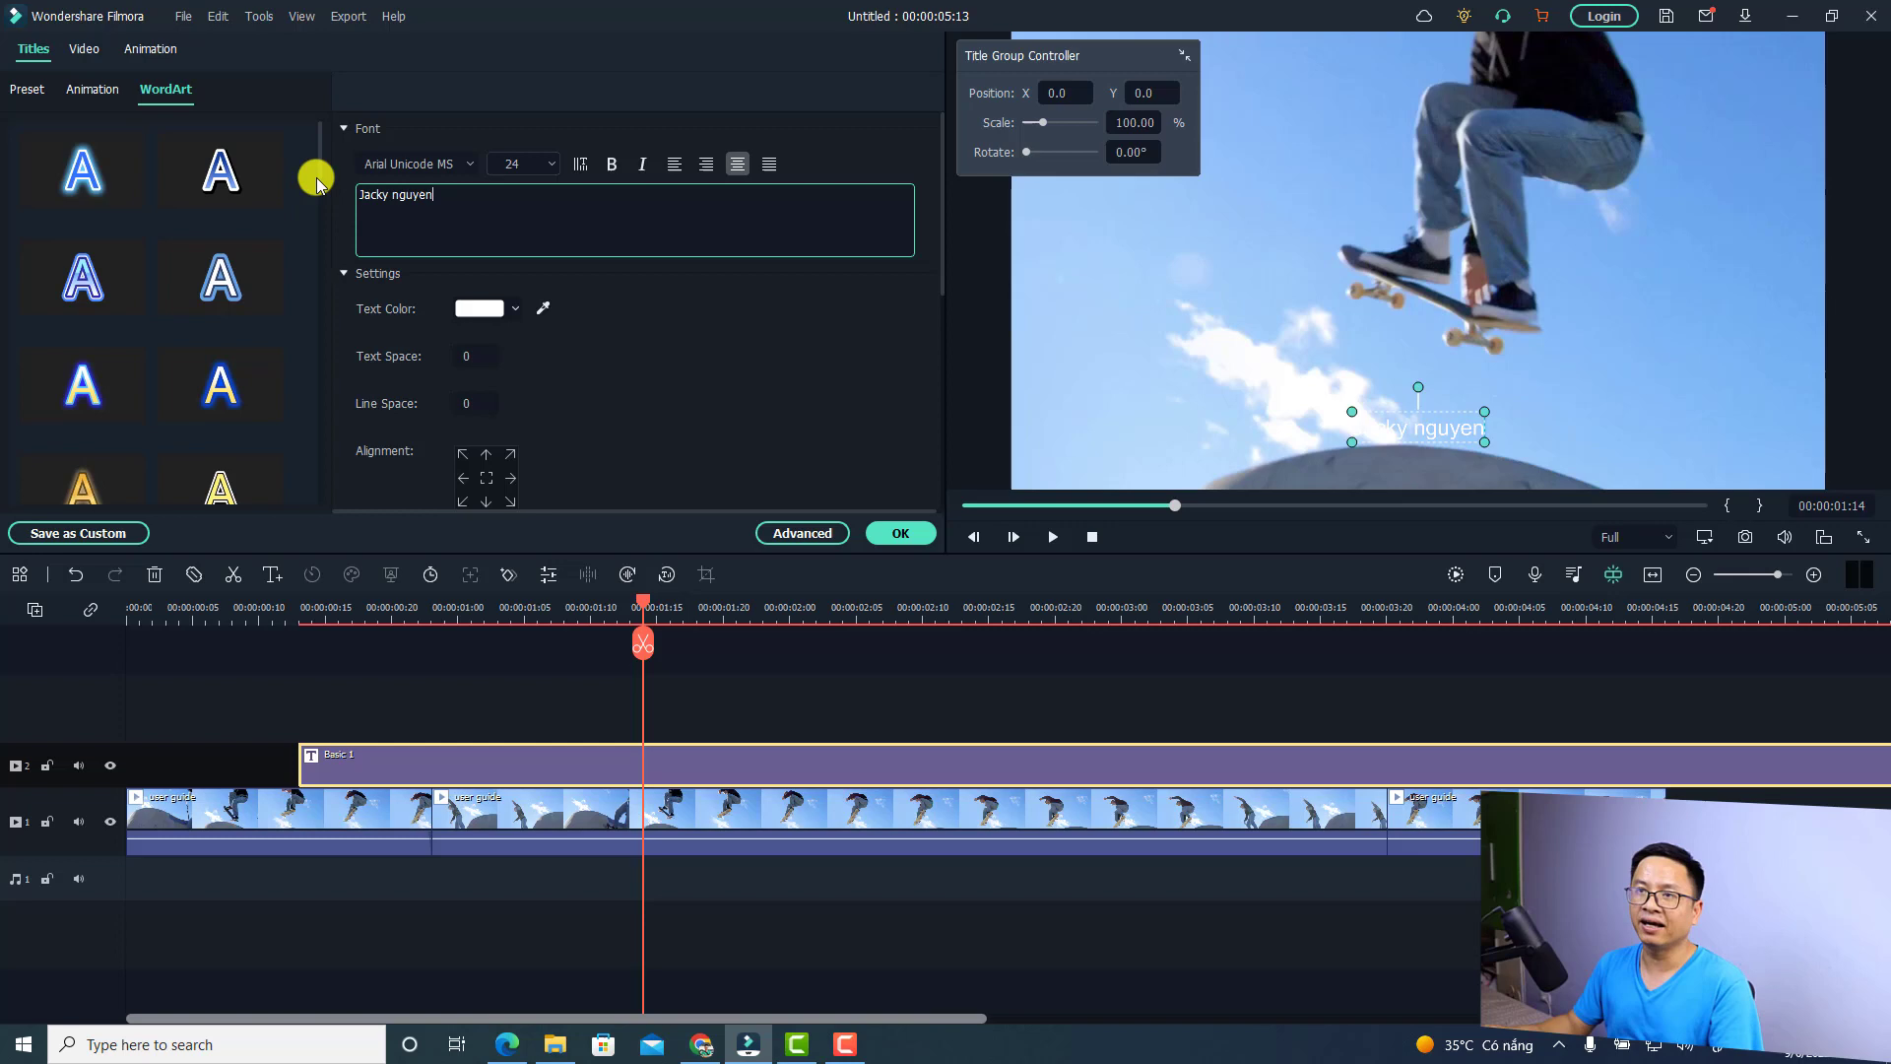
Step: Give the title the first blue WordArt style and the Type Writer animation, then close the editor
{"action": "left_click", "coordinate": [106, 175]}
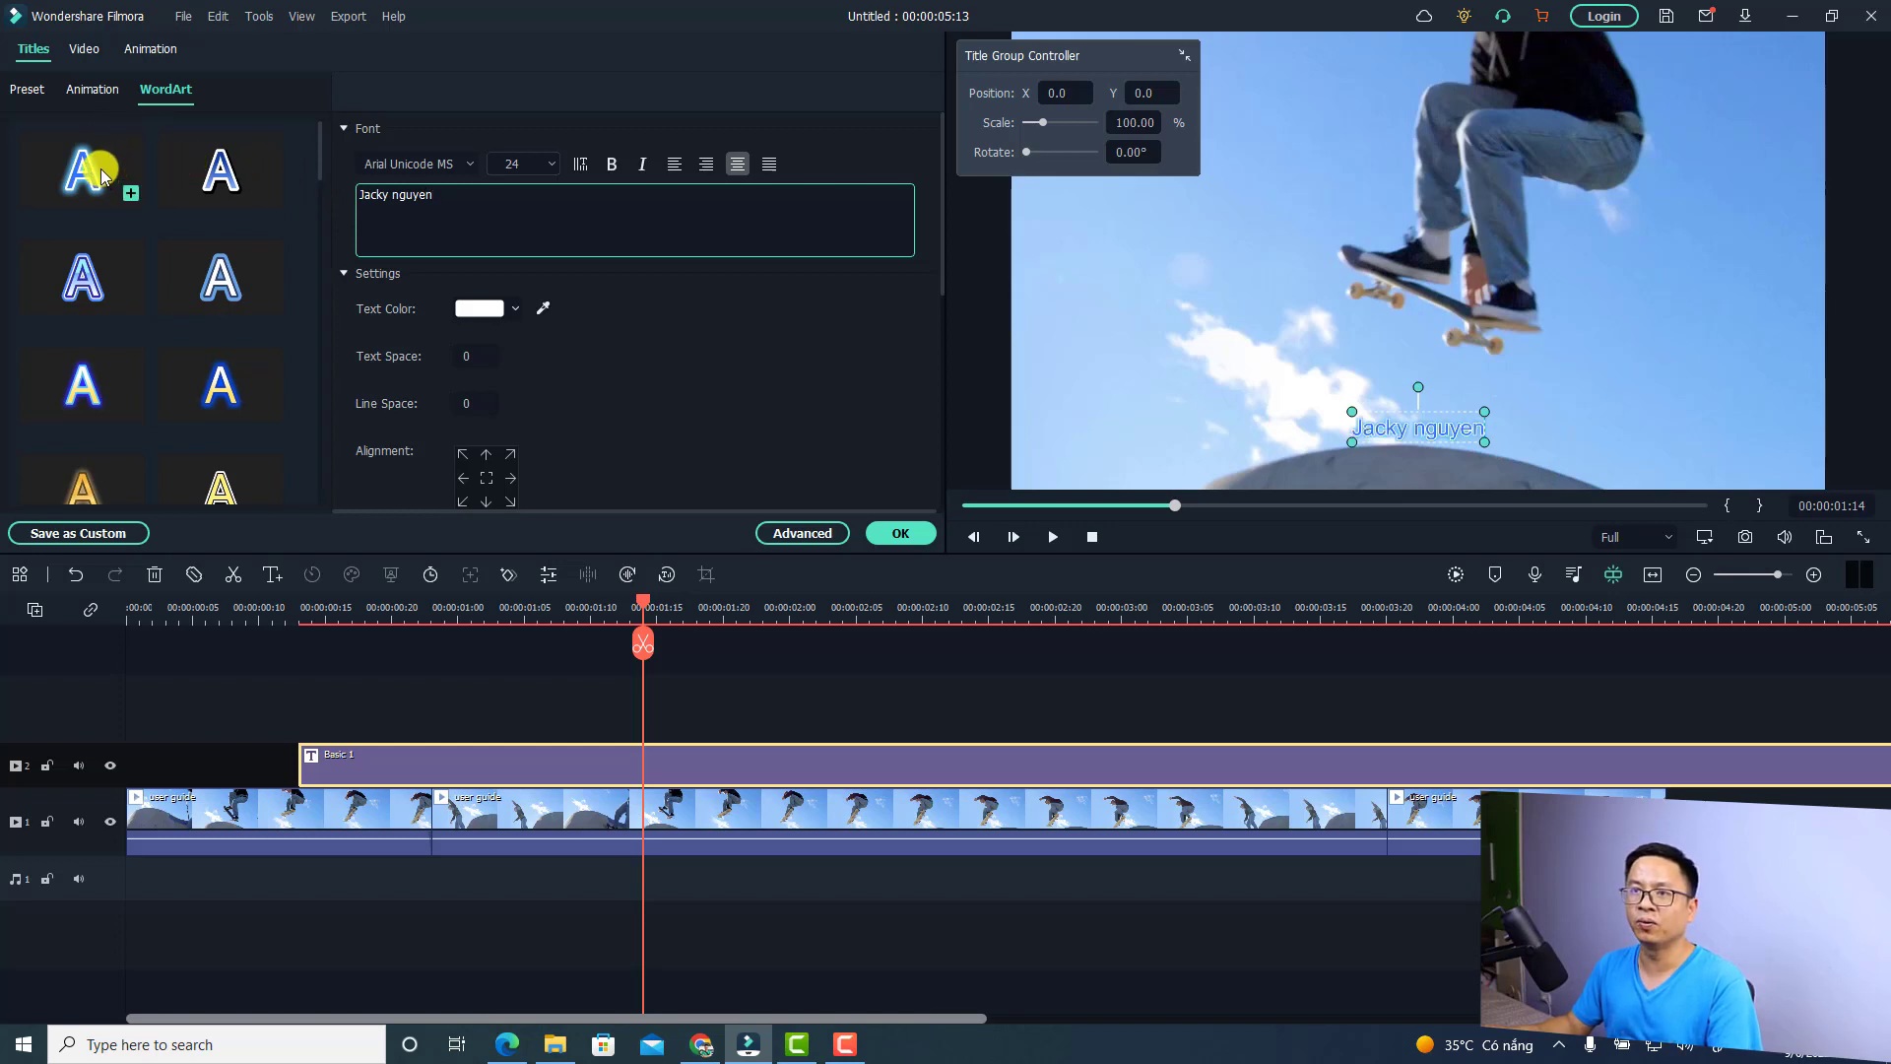
{"action": "left_click", "coordinate": [87, 89]}
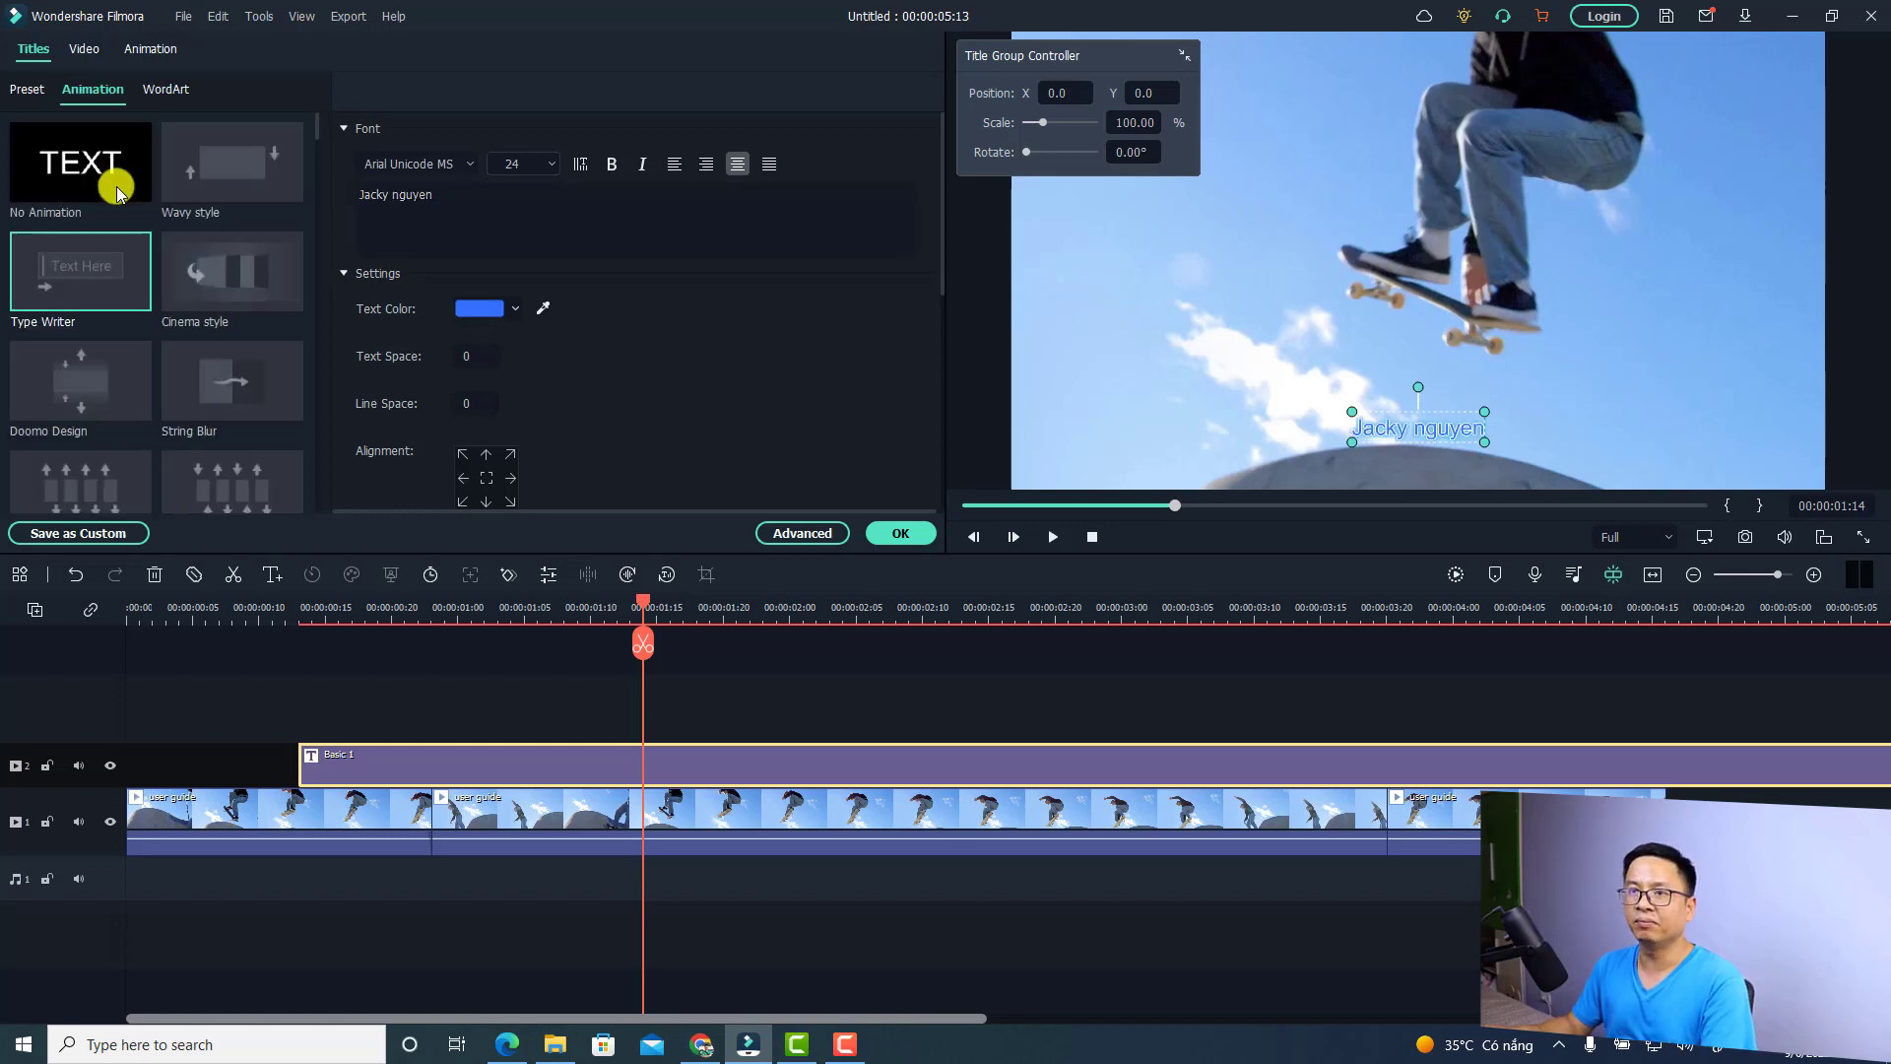
{"action": "left_click", "coordinate": [89, 288]}
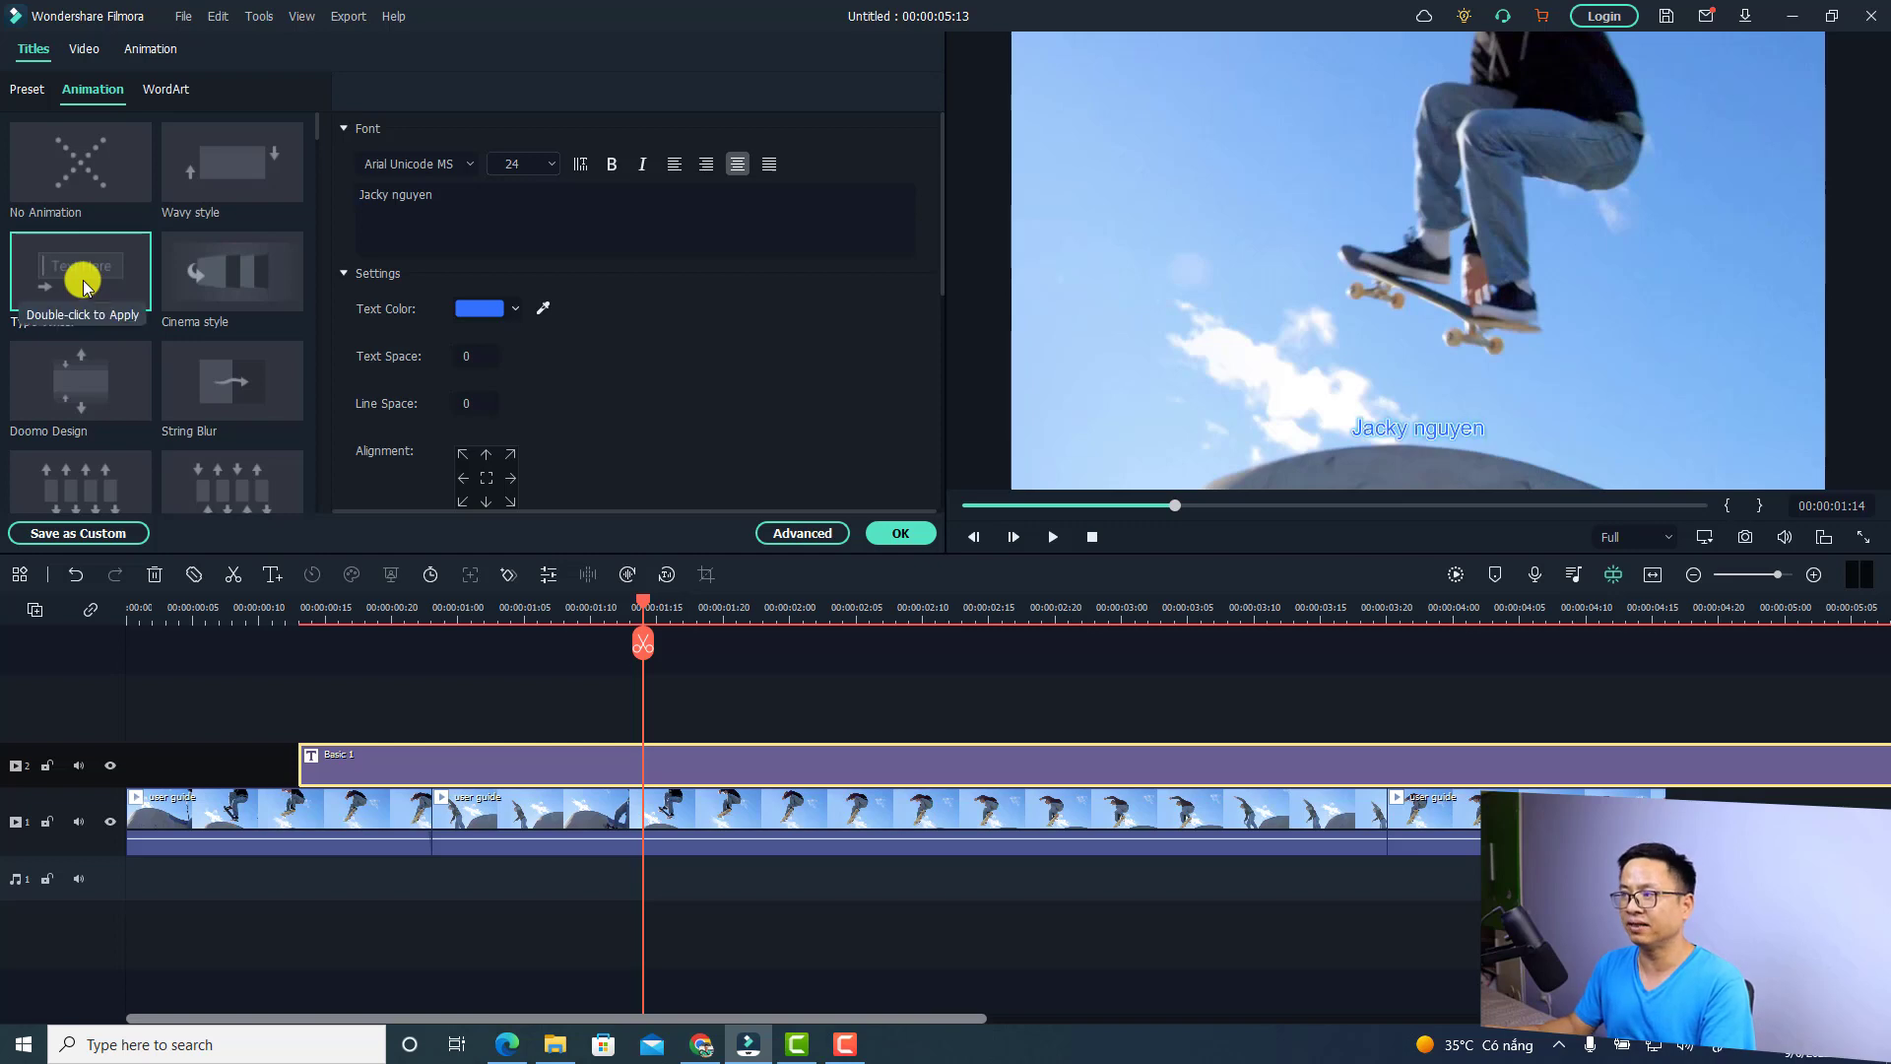
{"action": "left_click", "coordinate": [271, 630]}
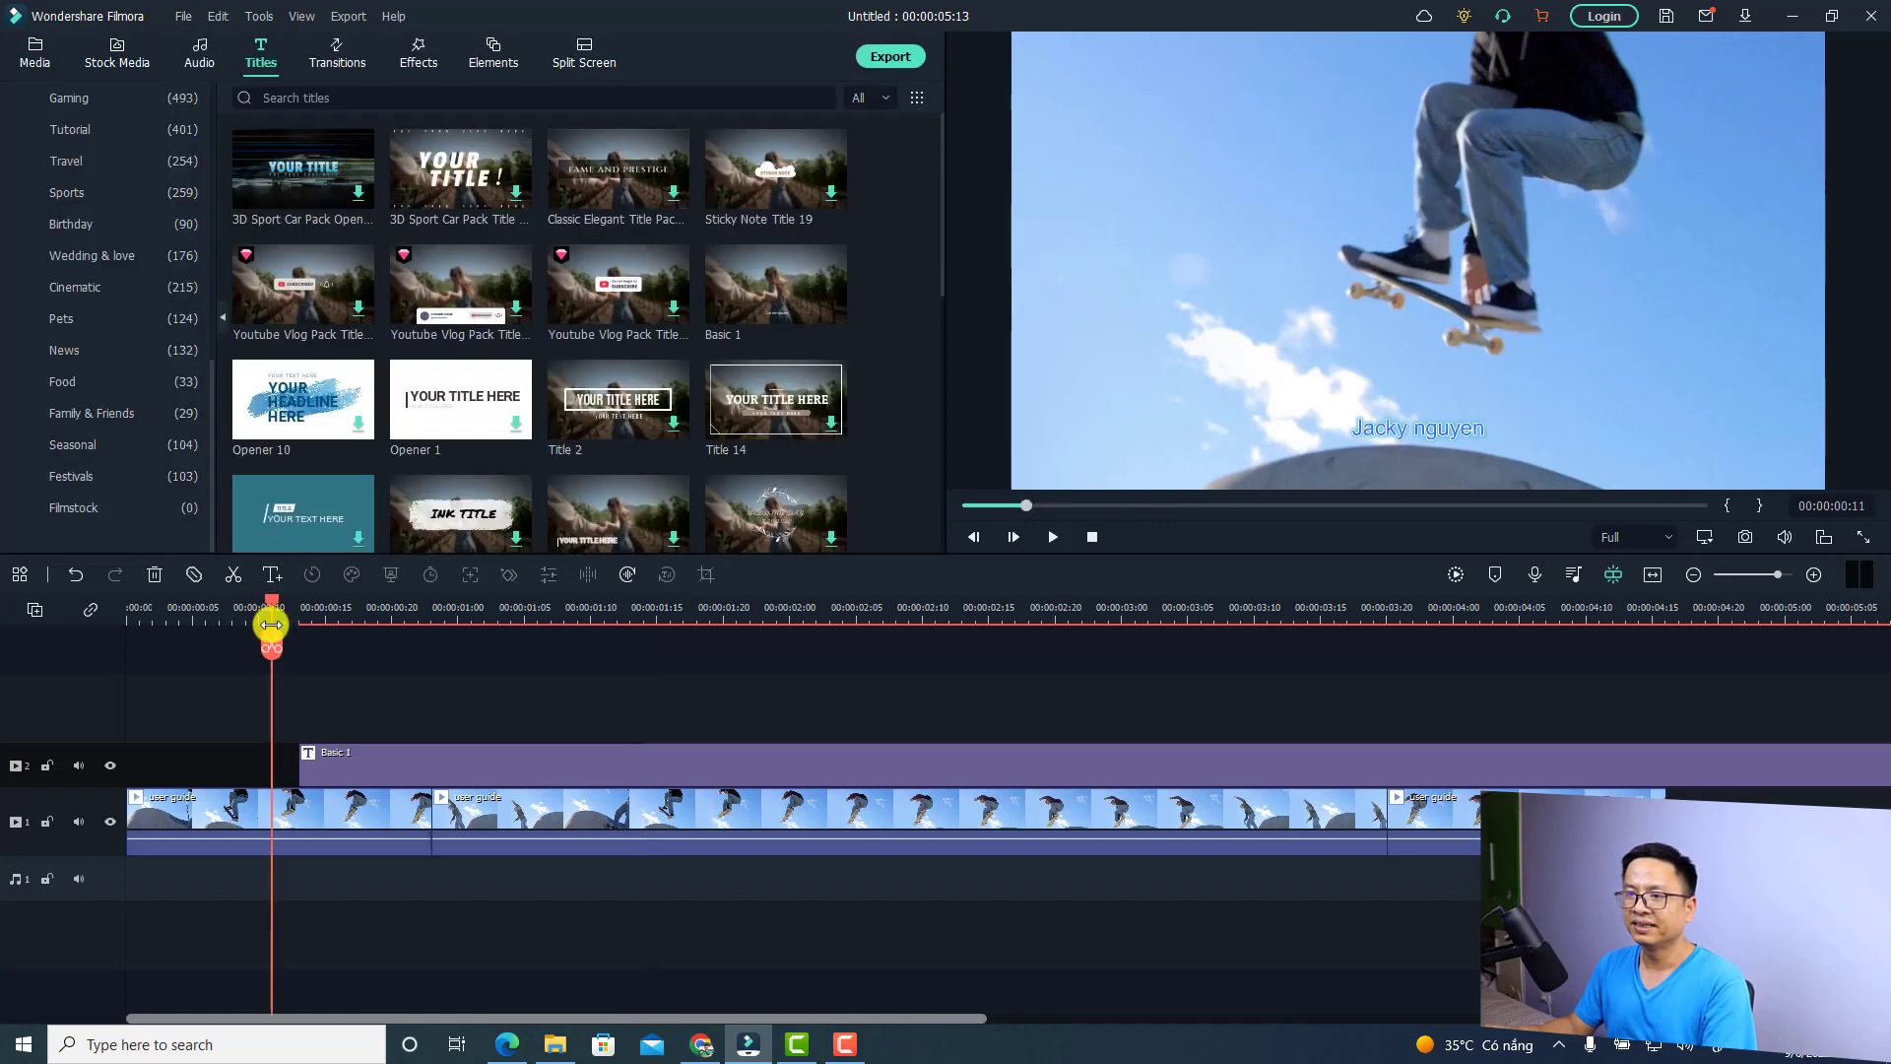
{"action": "key", "text": "space"}
{"action": "key", "text": "space"}
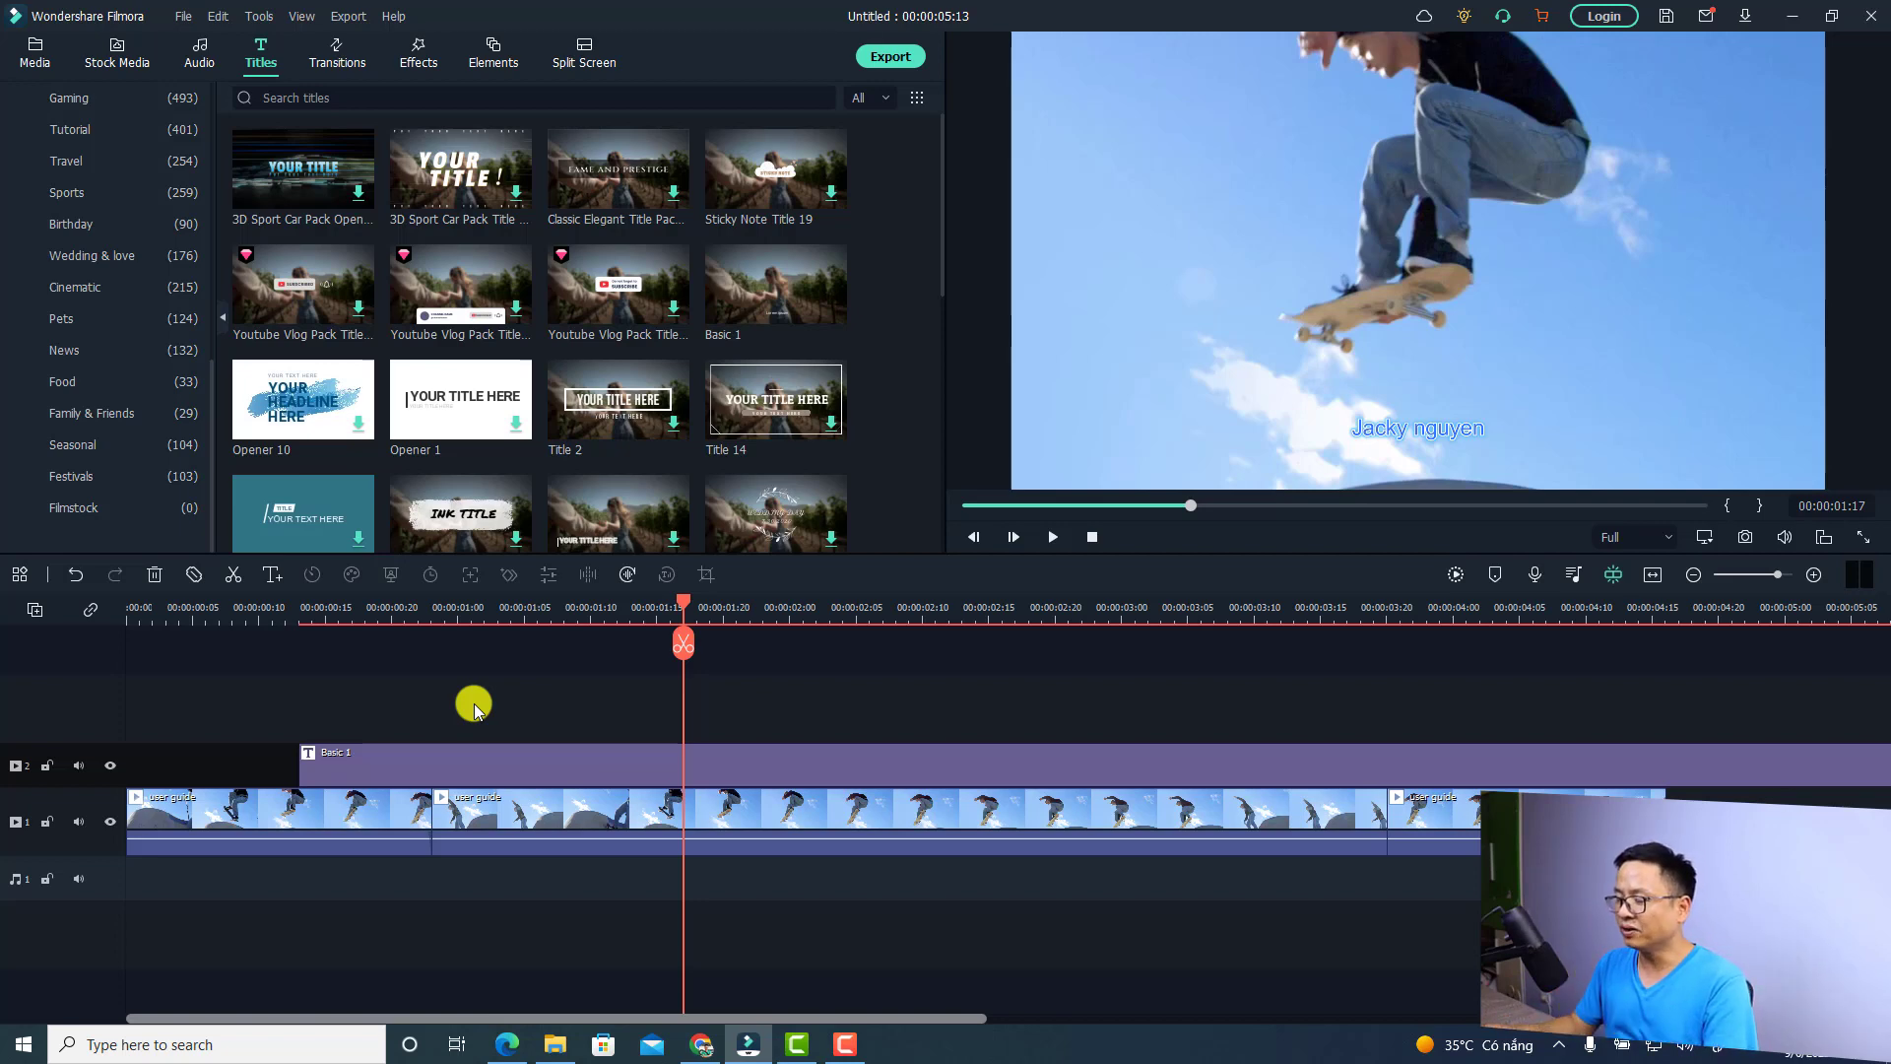
Step: Change the project aspect ratio to 9:16 portrait at 1080x1920
{"action": "left_click", "coordinate": [755, 817]}
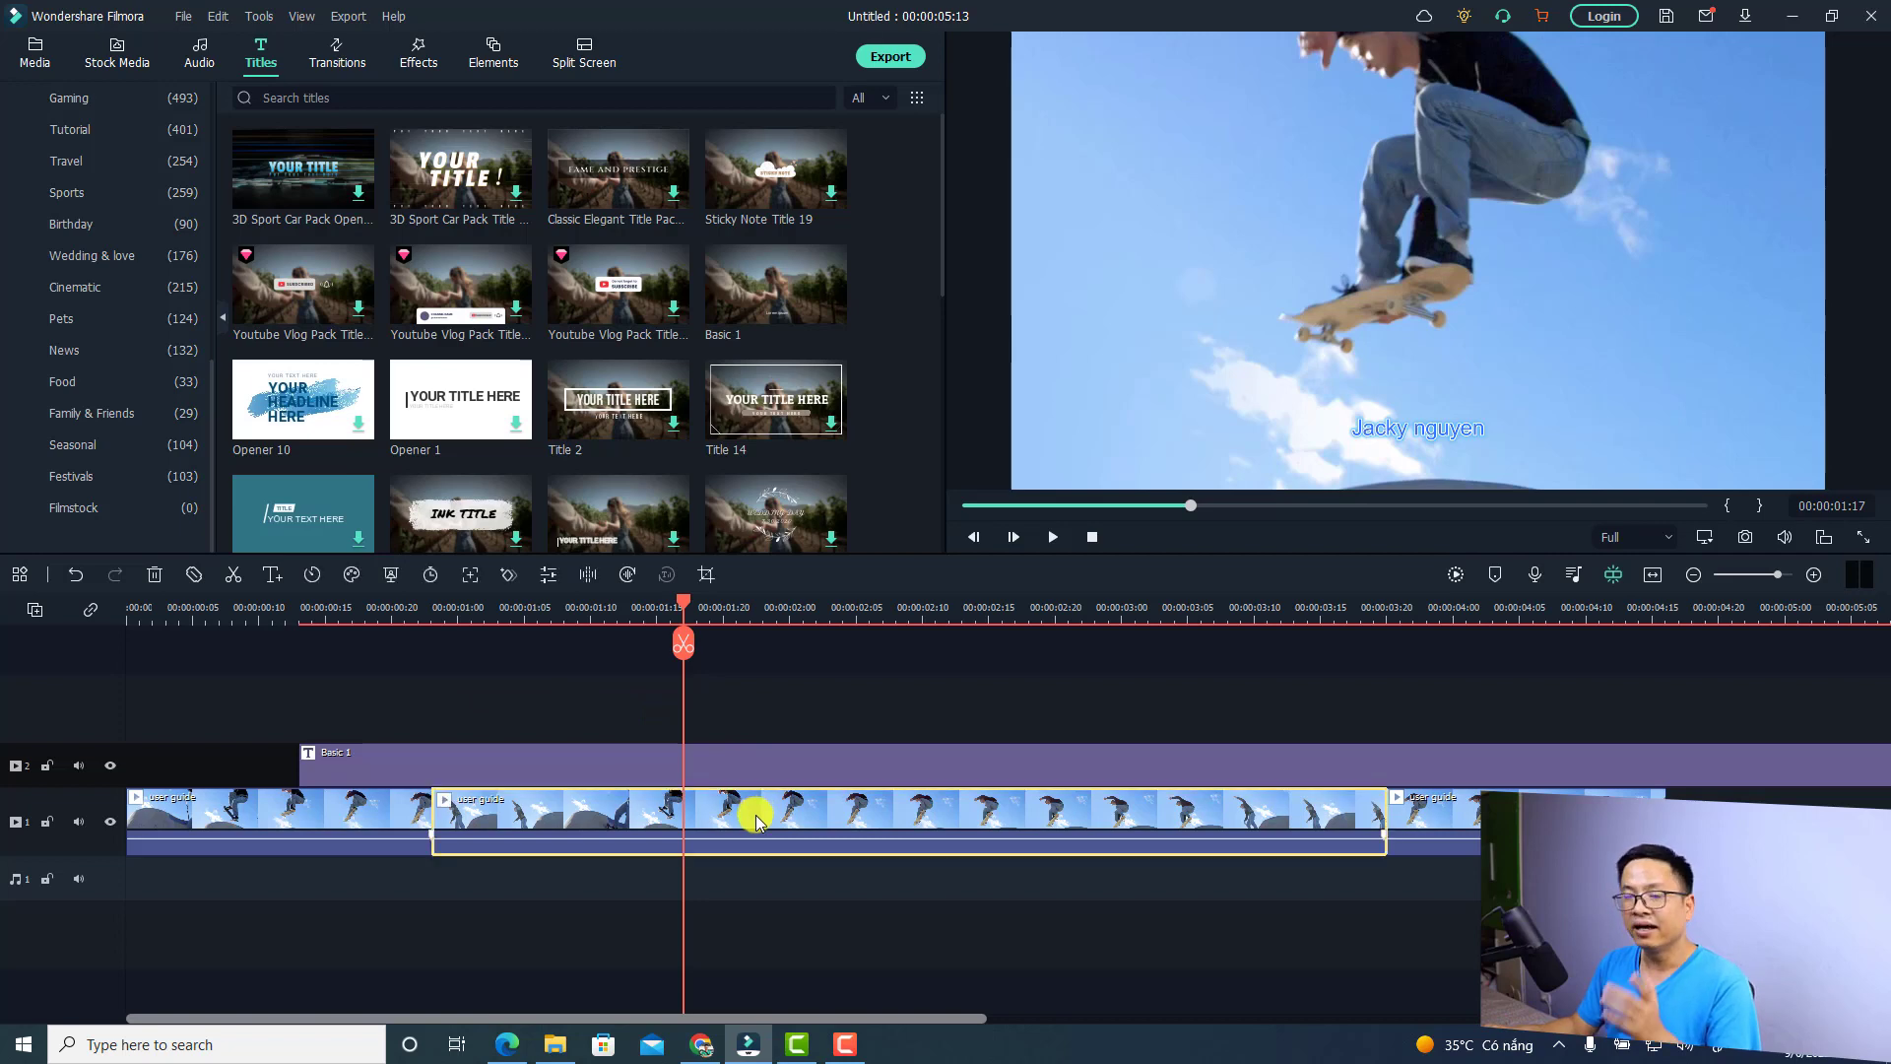
{"action": "left_click", "coordinate": [1701, 542]}
{"action": "left_click", "coordinate": [1705, 569]}
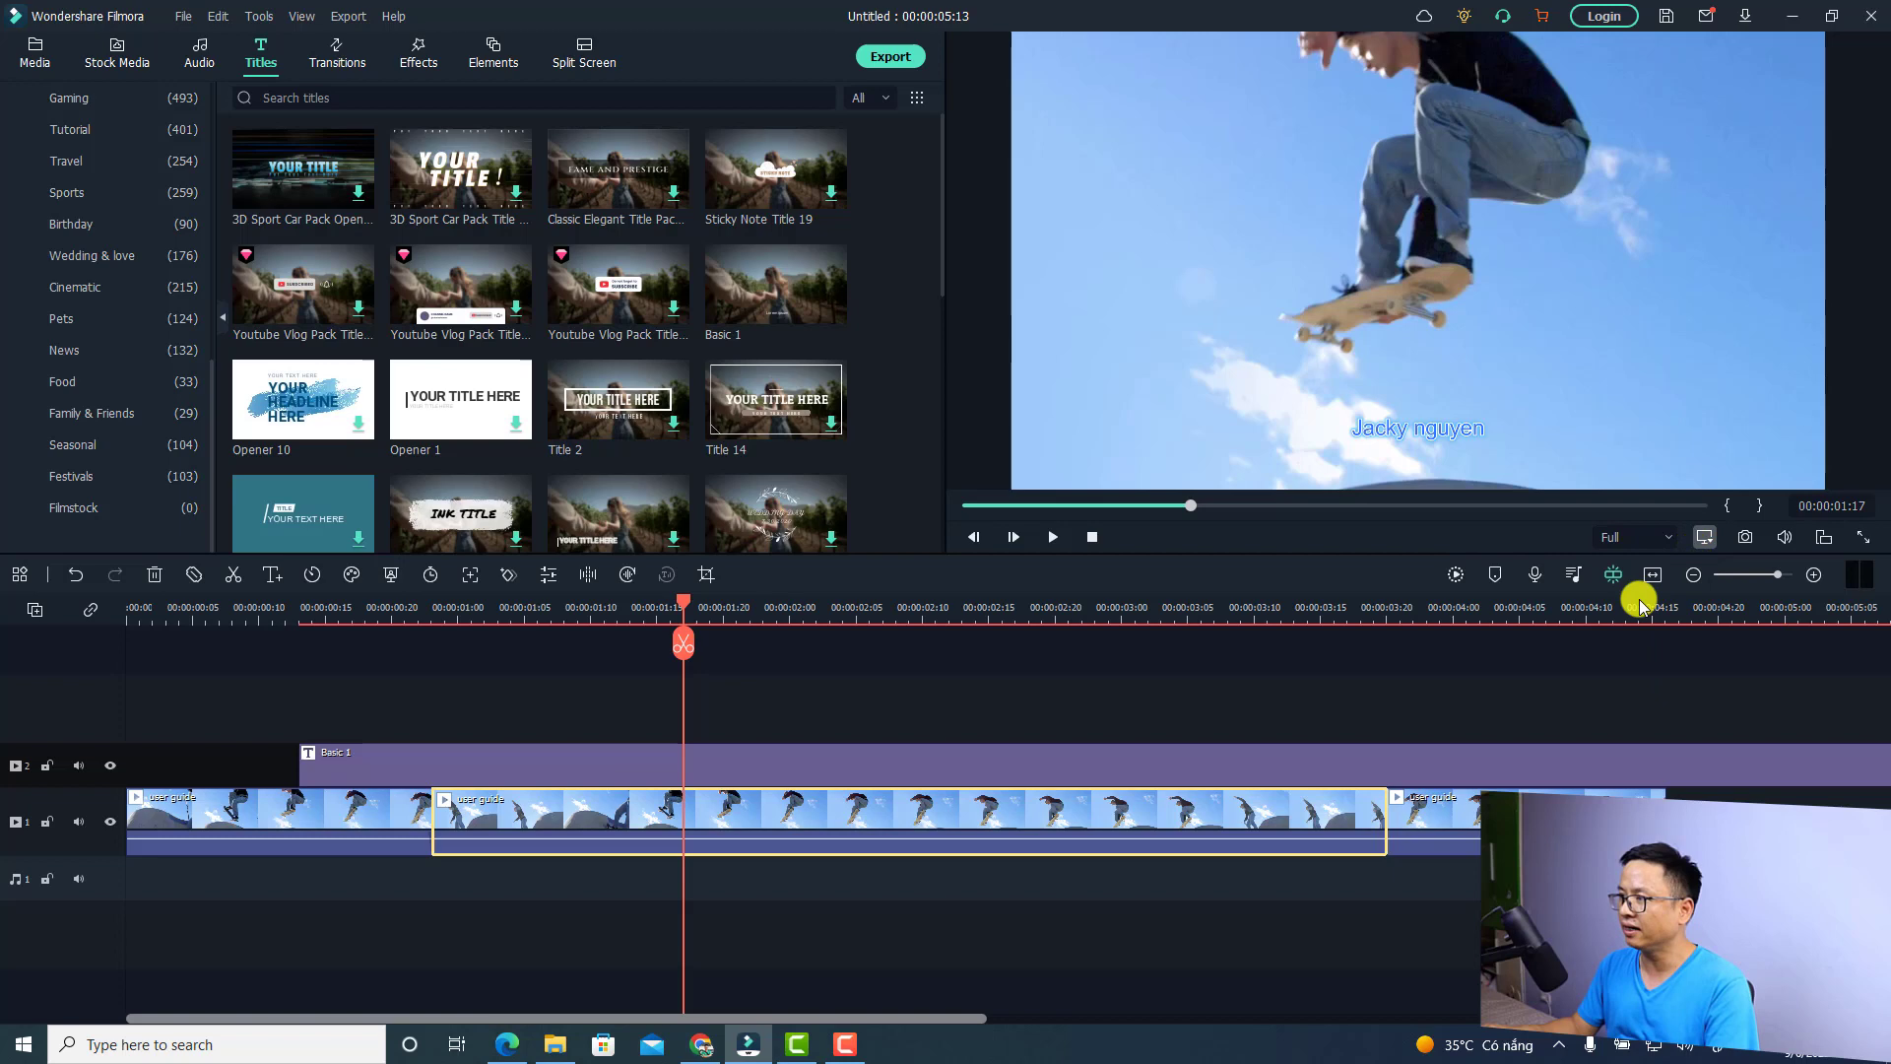
{"action": "left_click", "coordinate": [1004, 382]}
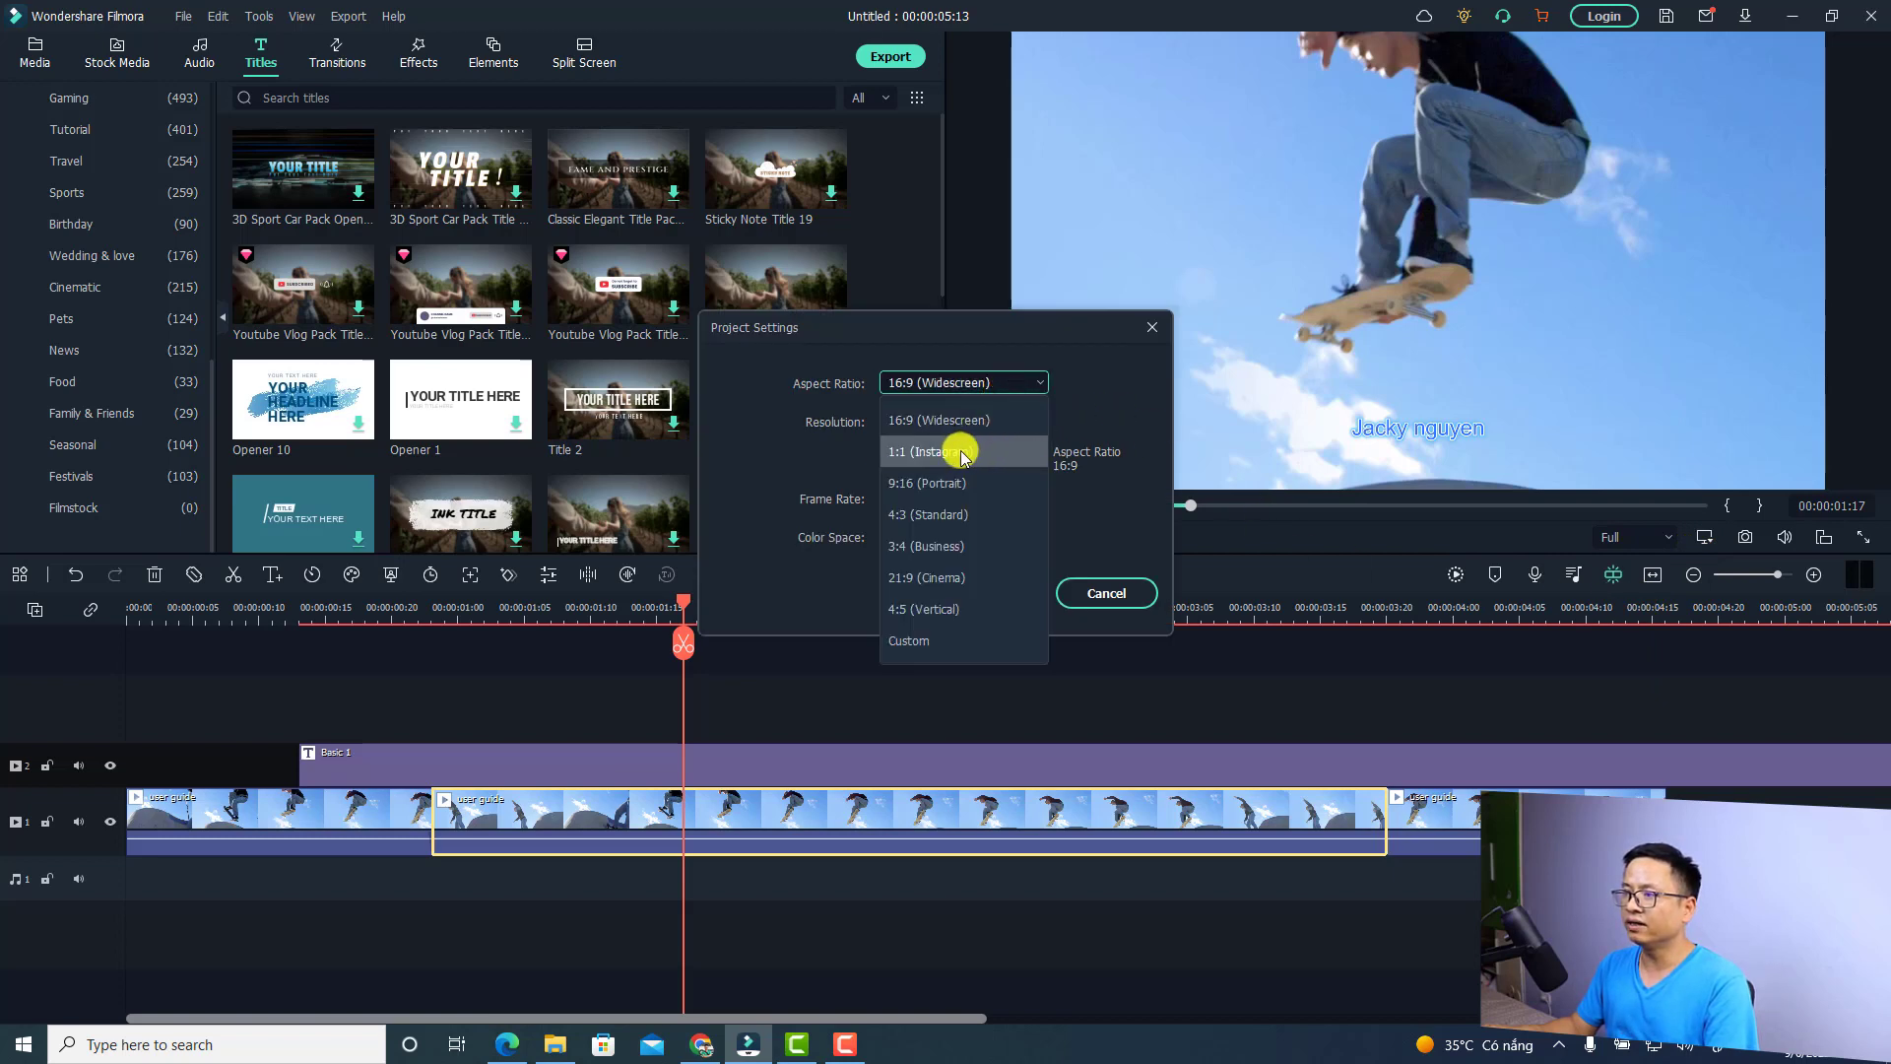
{"action": "left_click", "coordinate": [933, 484]}
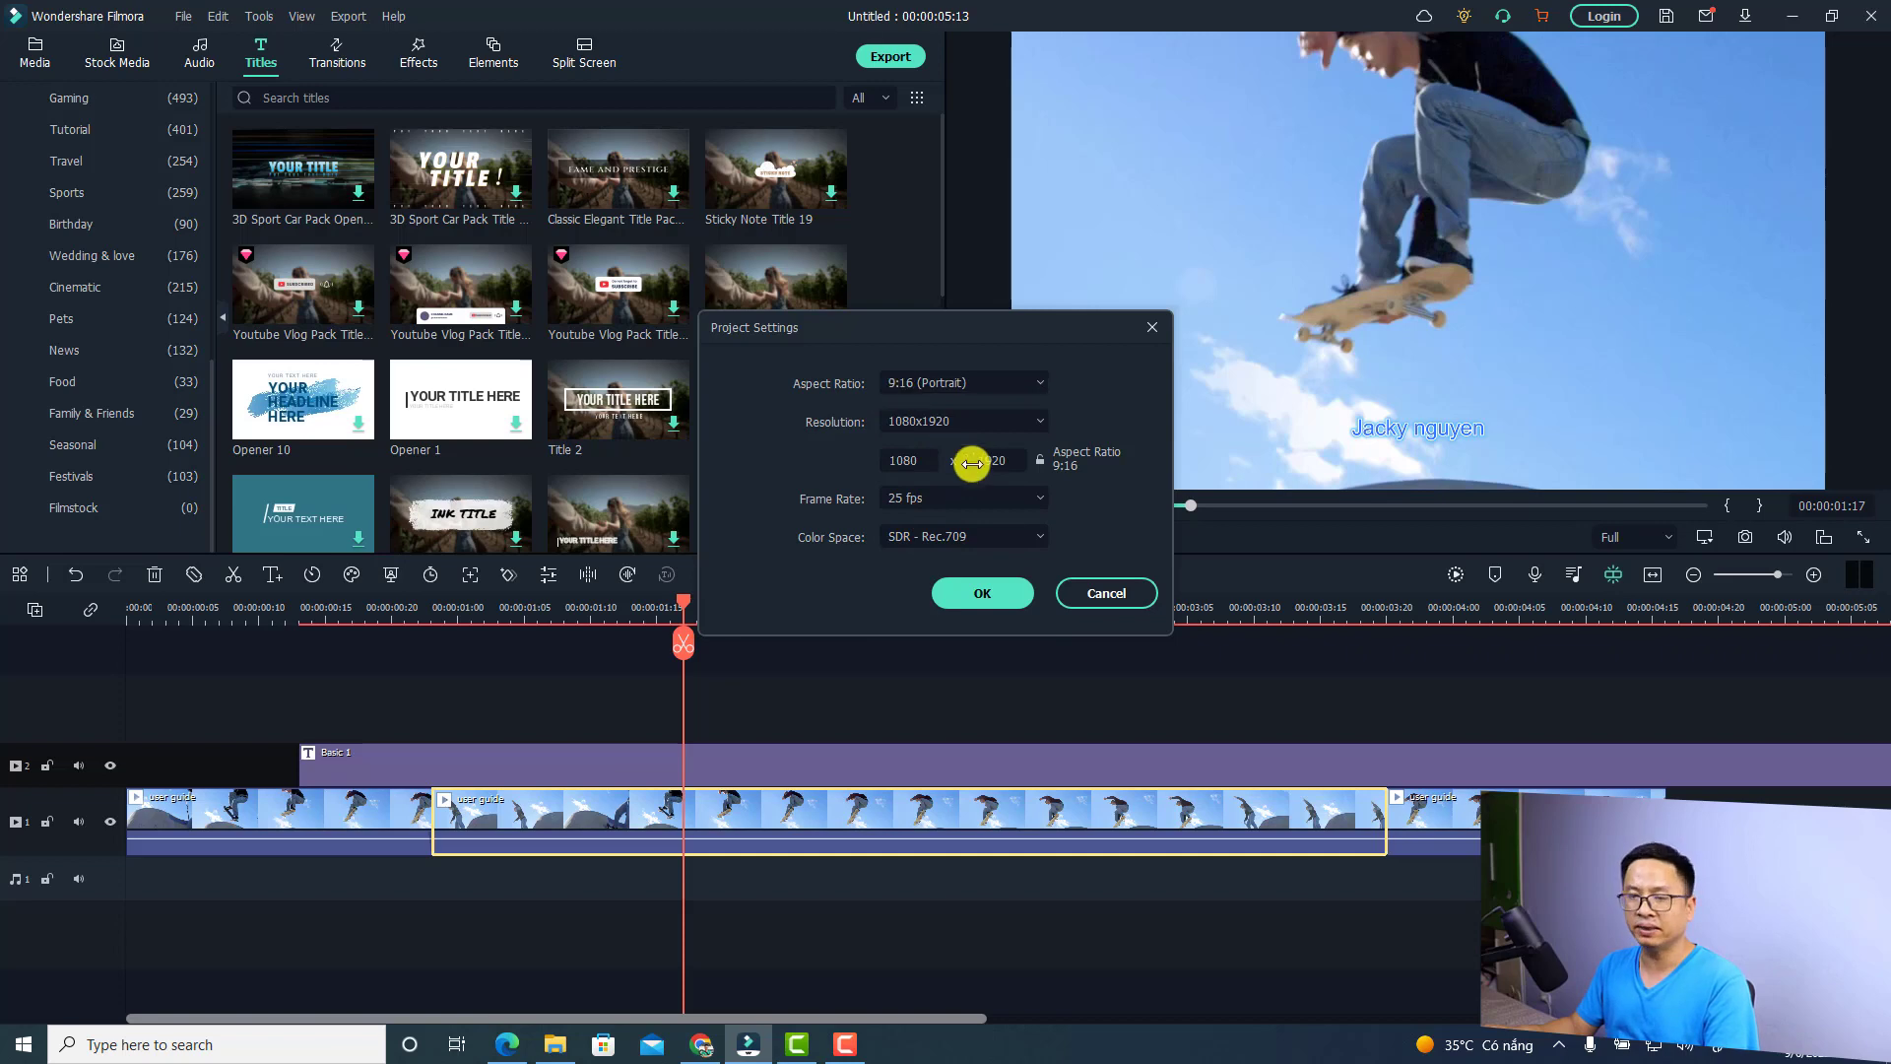
{"action": "left_click", "coordinate": [985, 603]}
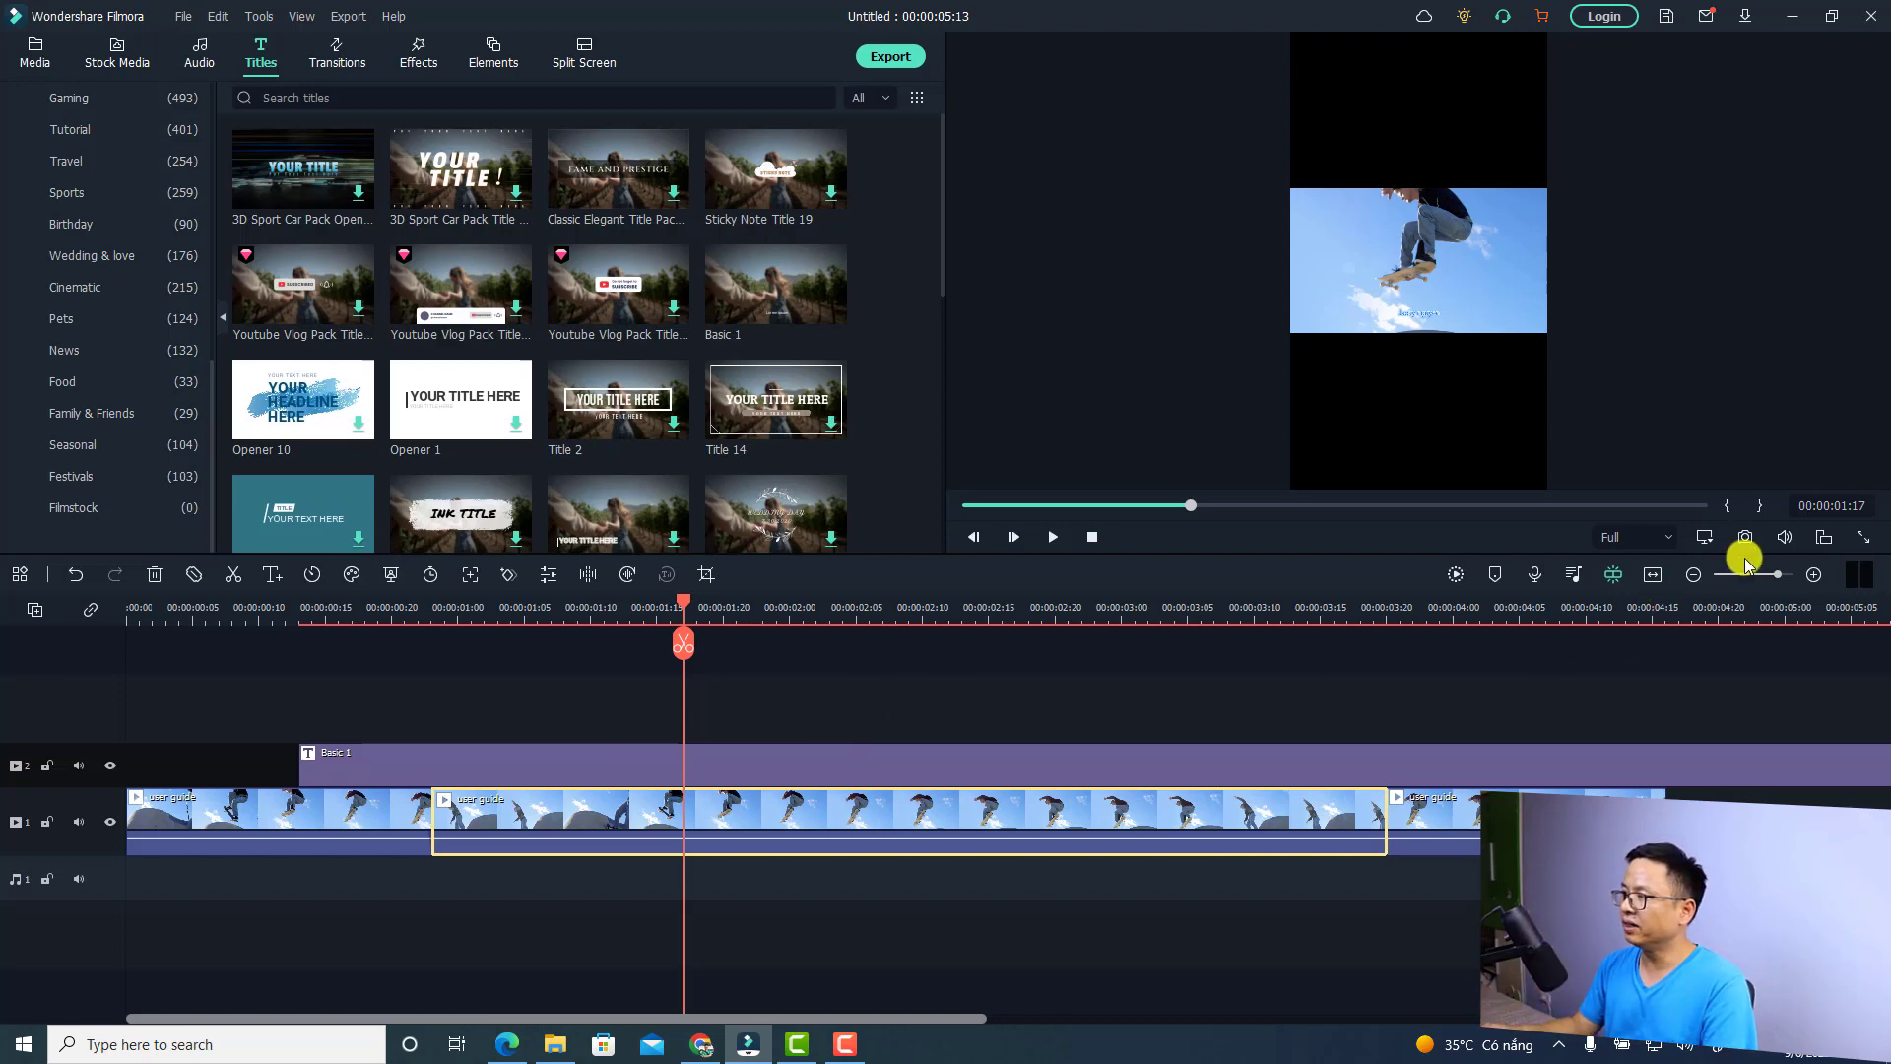
{"action": "left_click", "coordinate": [1824, 540]}
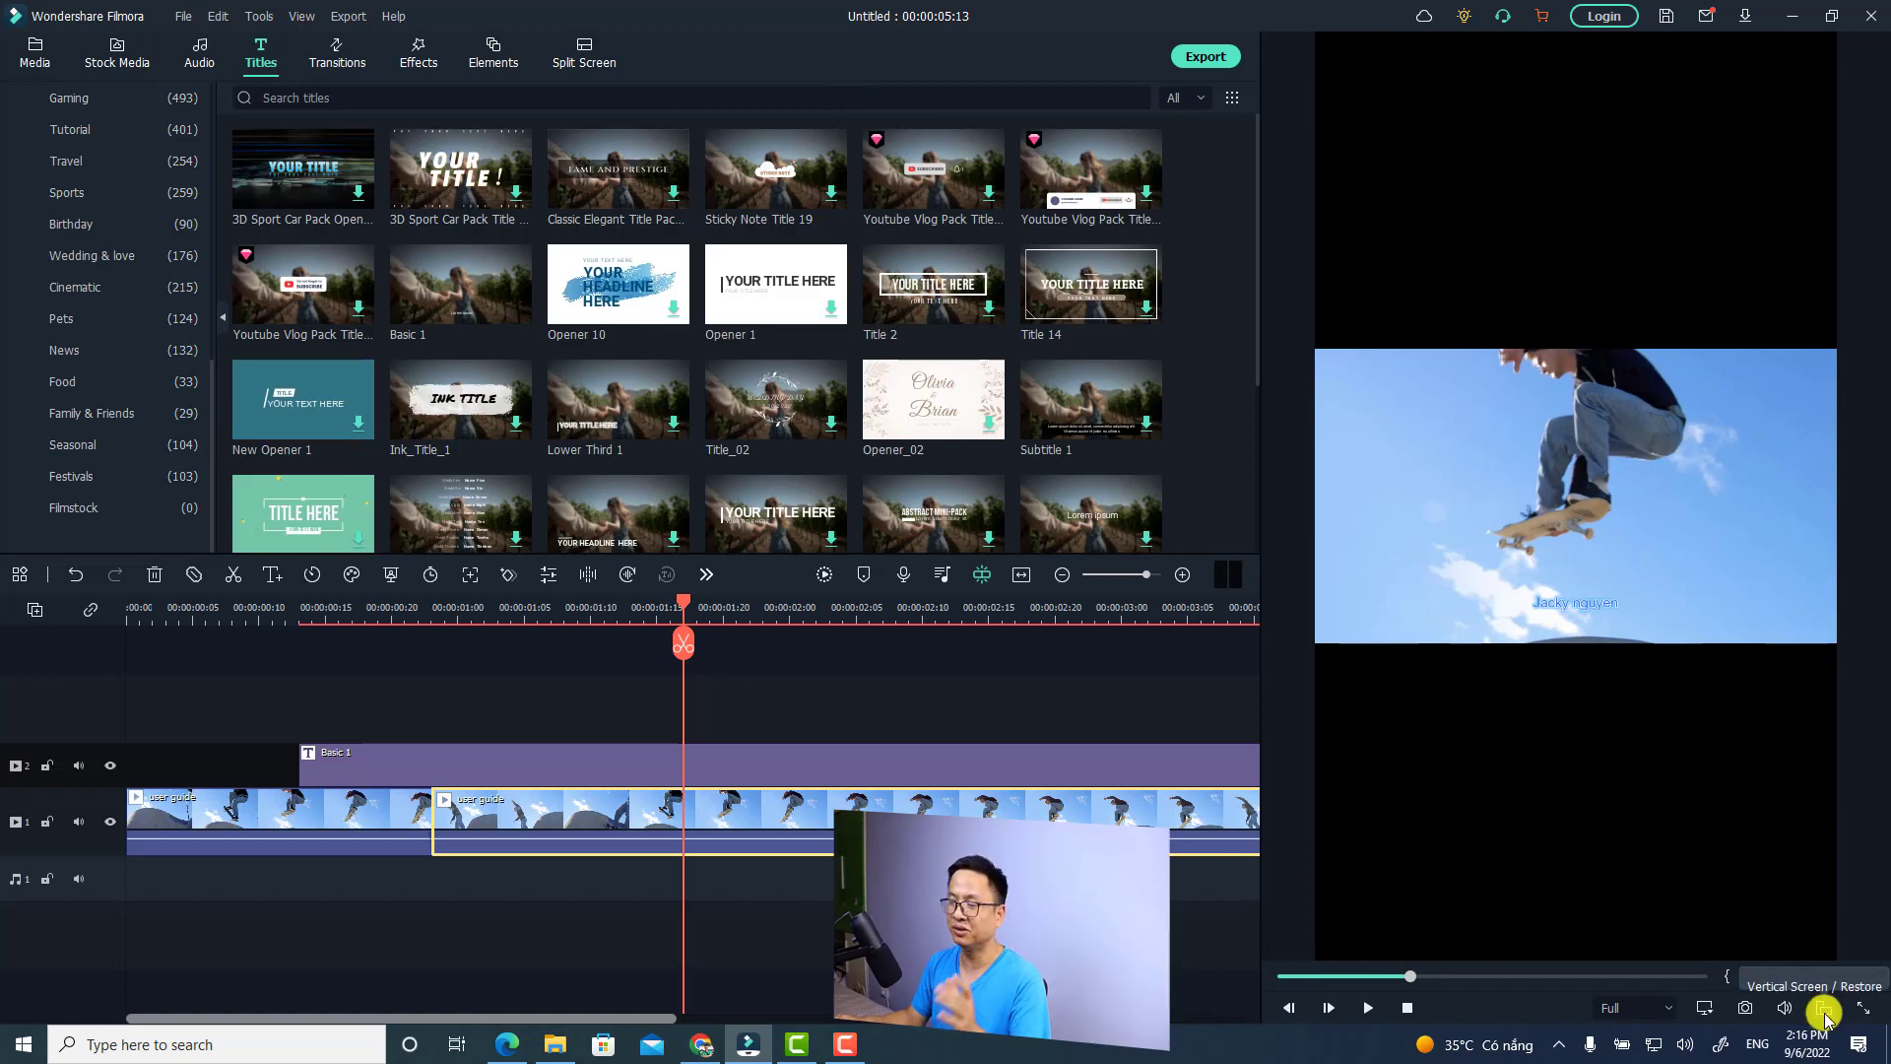
{"action": "left_click", "coordinate": [1823, 1011]}
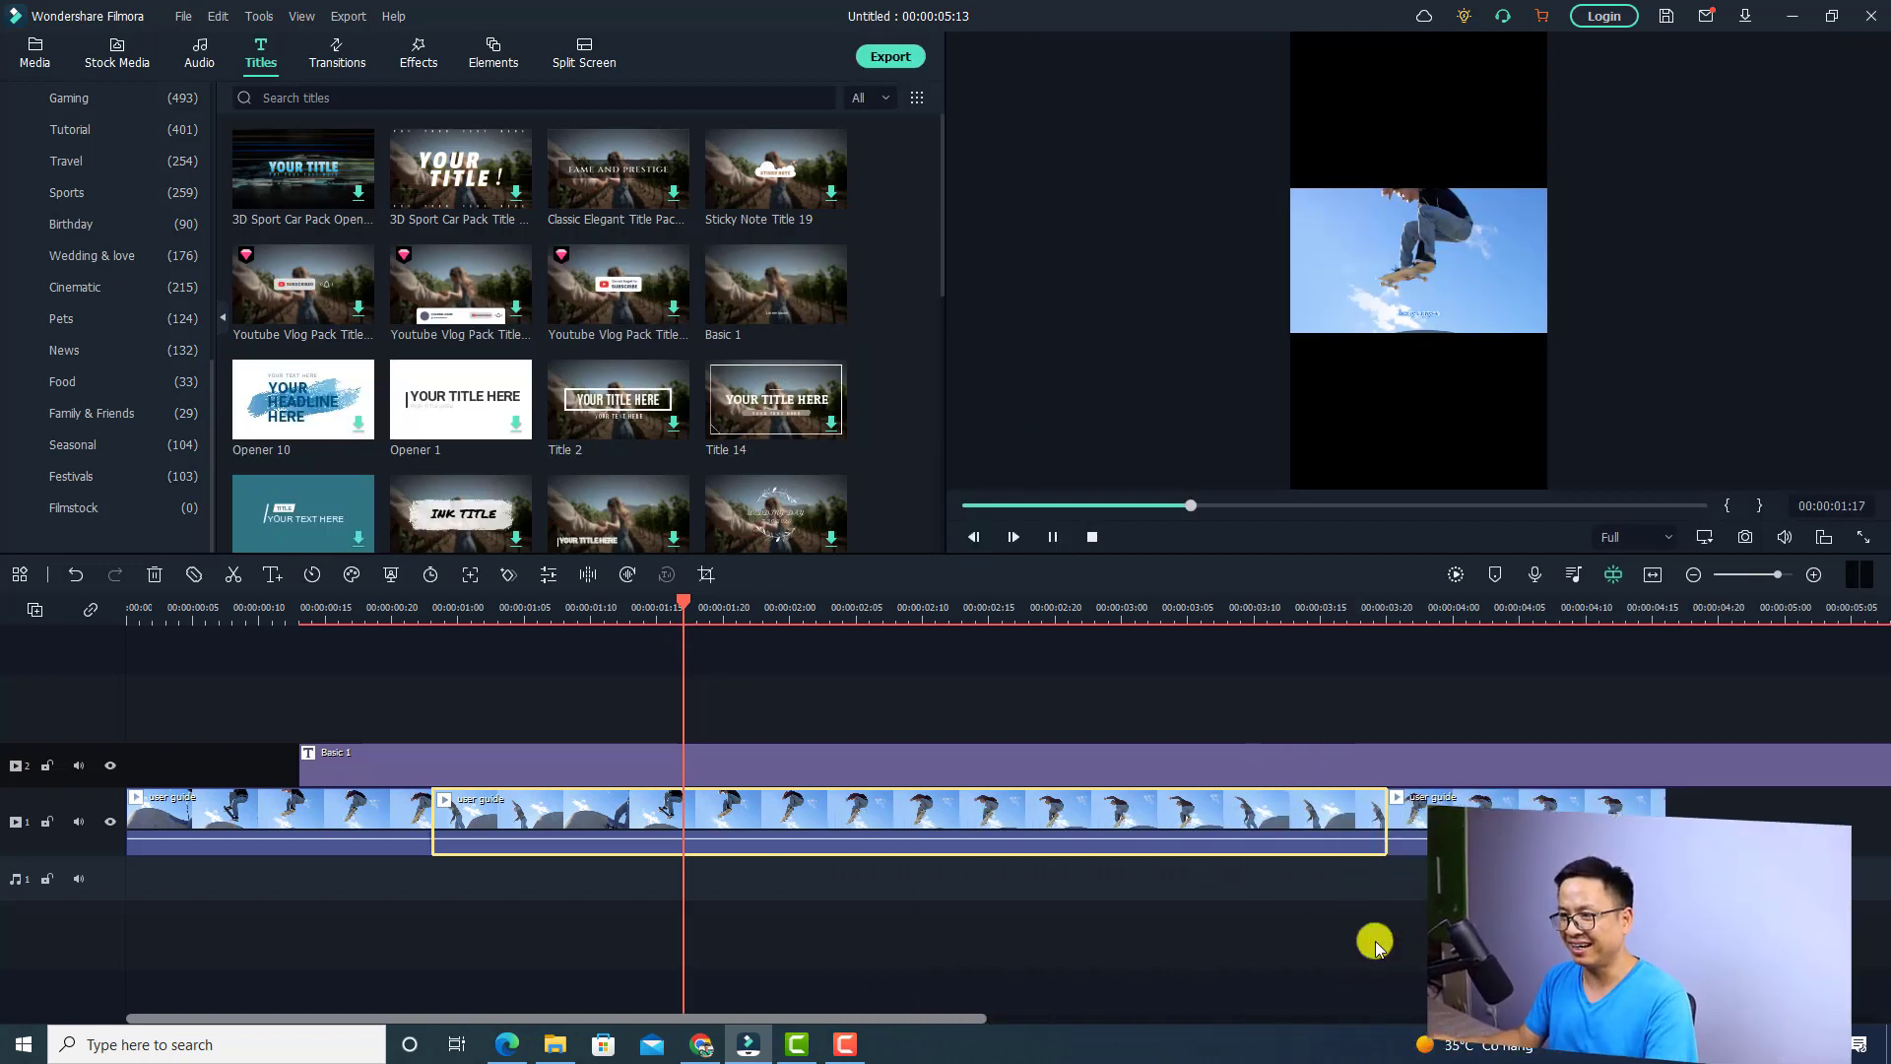